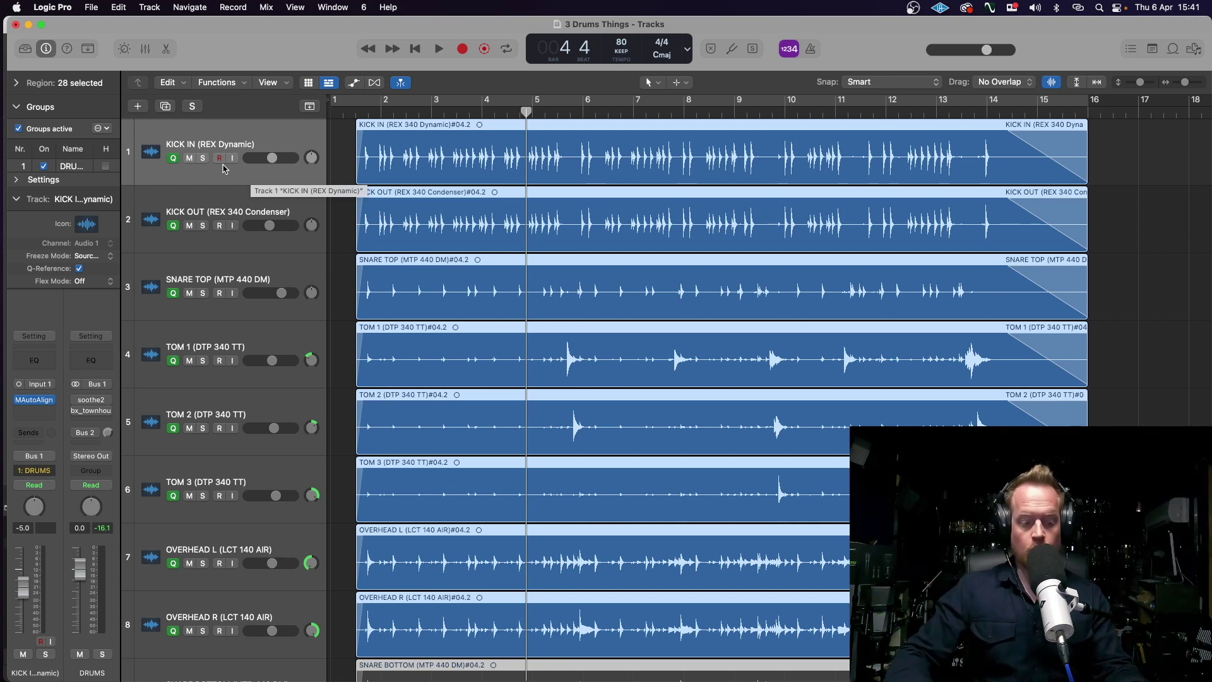
Audition KICK IN and KICK OUT soloed alone and together, then unsolo both
{"action": "key", "text": "s"}
{"action": "key", "text": "space"}
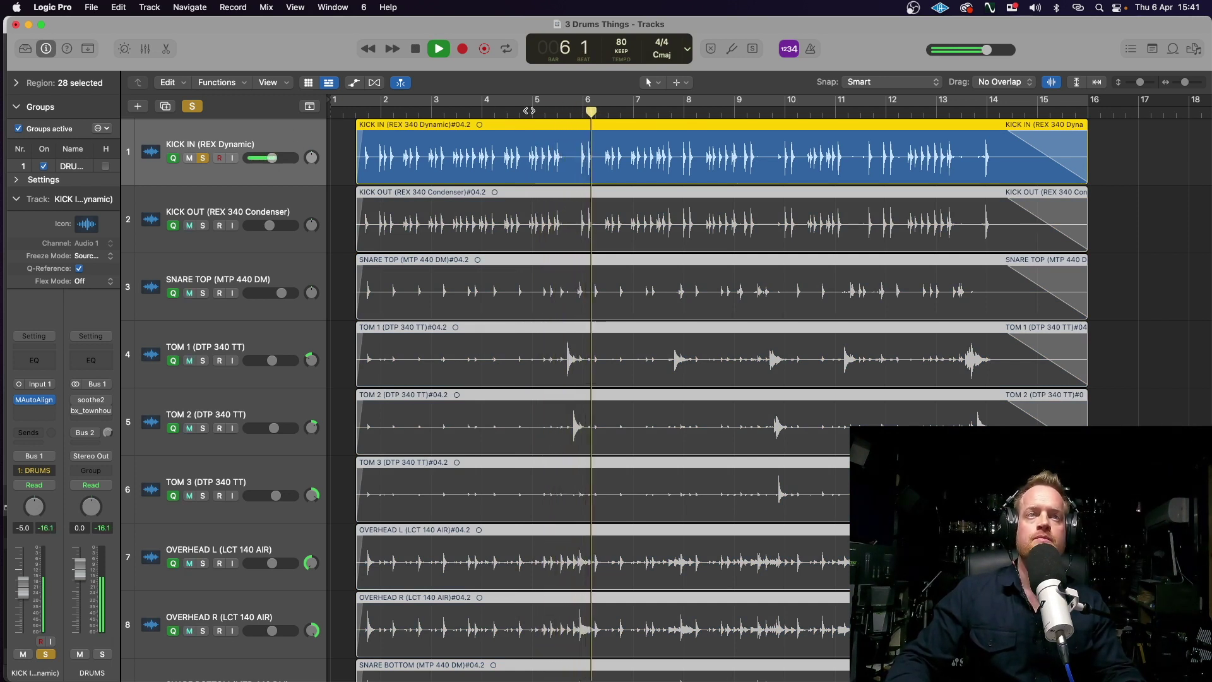
{"action": "left_click", "coordinate": [202, 229]}
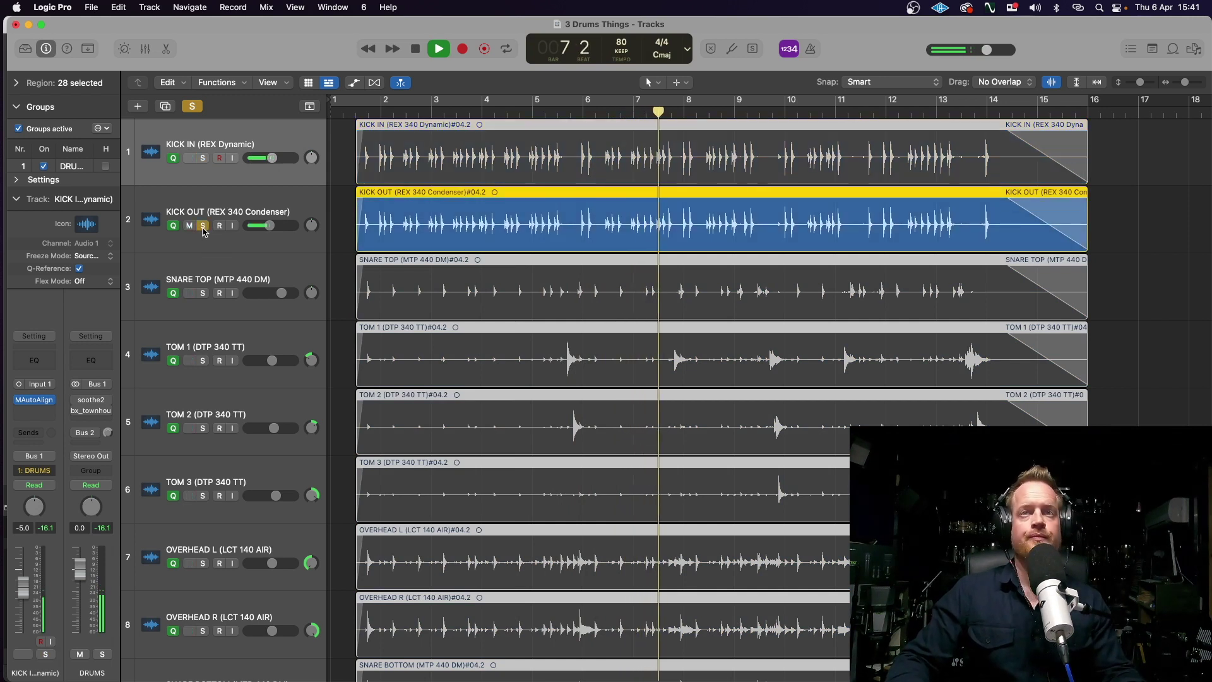
{"action": "left_click", "coordinate": [203, 158]}
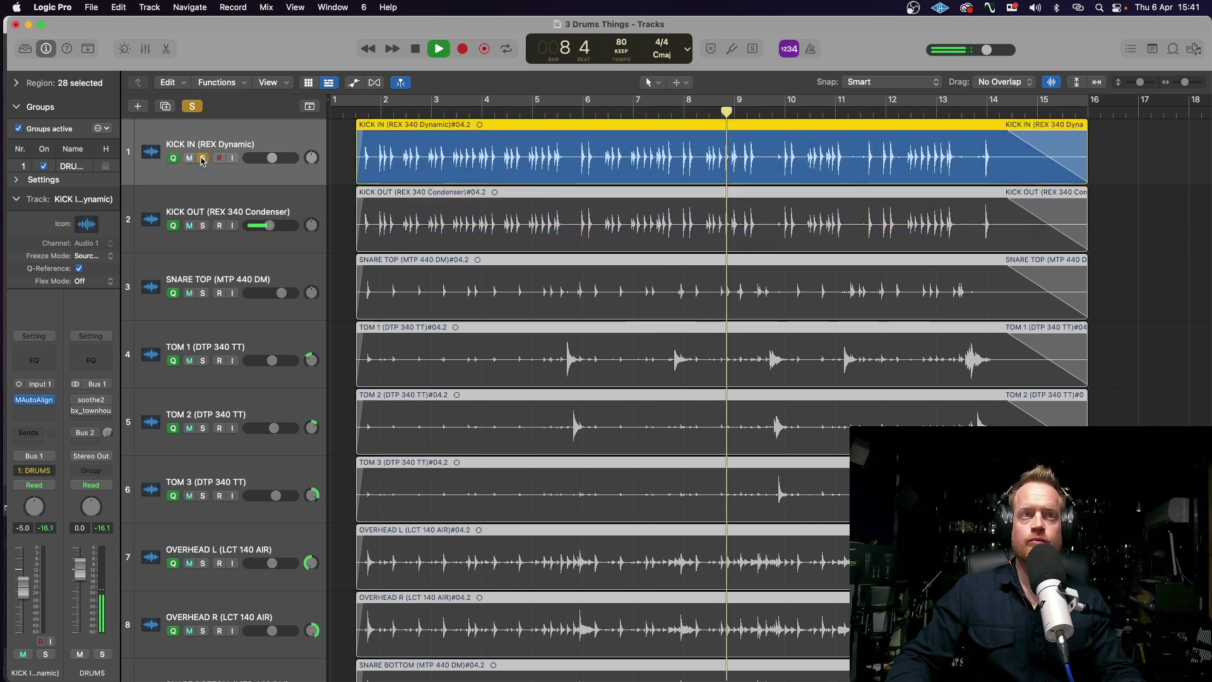
{"action": "left_click", "coordinate": [203, 226]}
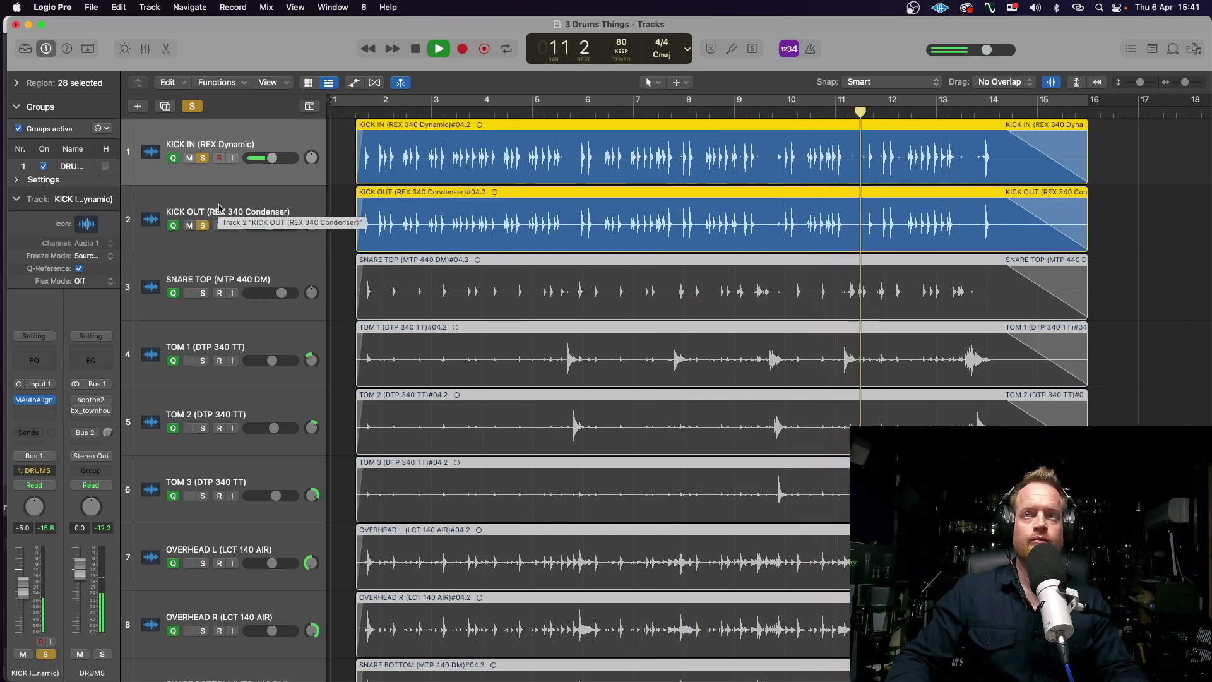
{"action": "key", "text": "space"}
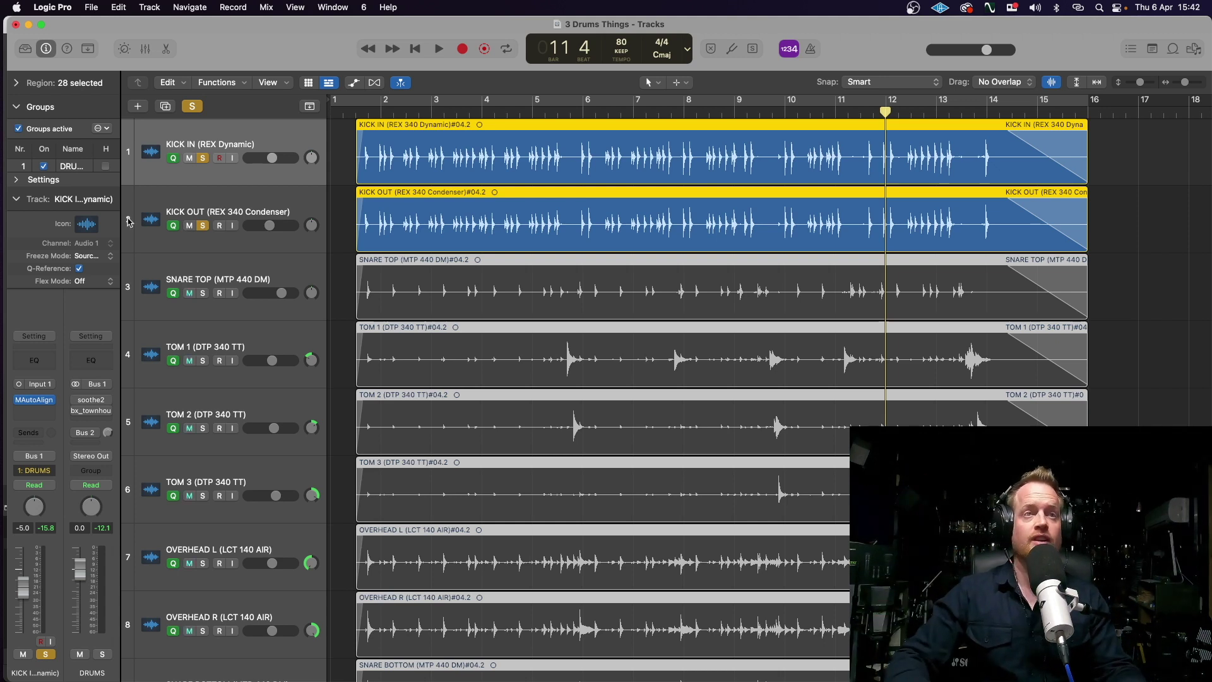
{"action": "left_click", "coordinate": [203, 158]}
{"action": "left_click", "coordinate": [203, 225]}
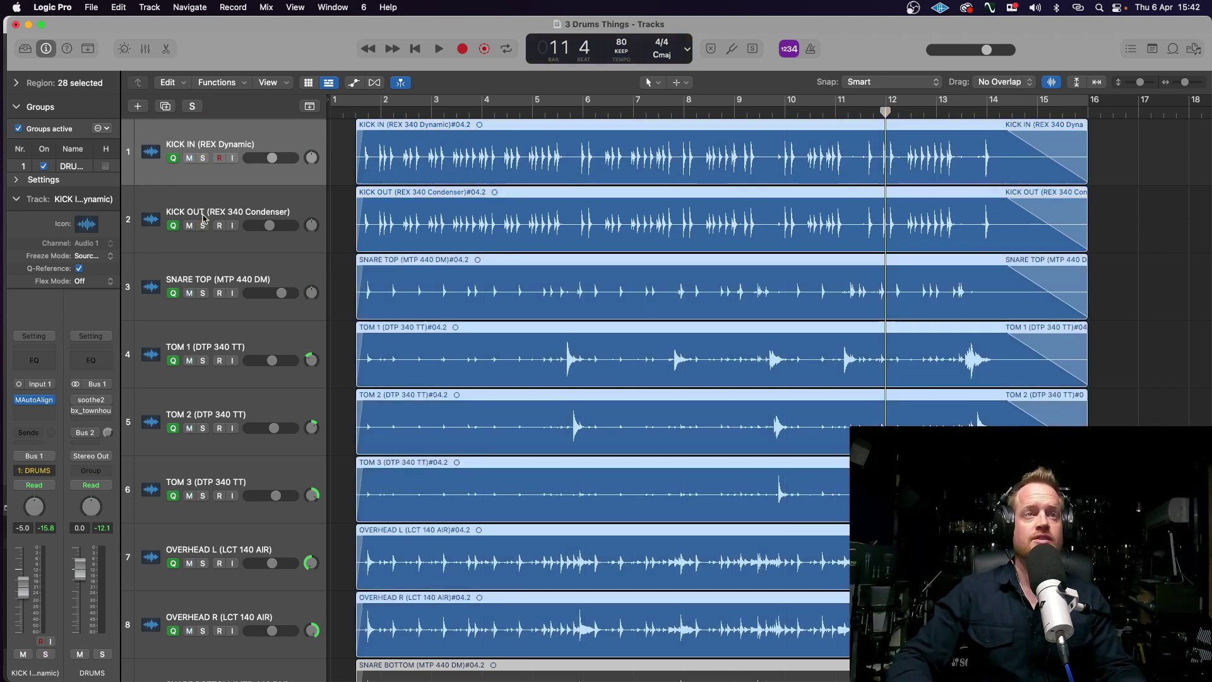
Solo SNARE TOP, listen to it, then unsolo it
{"action": "left_click", "coordinate": [200, 290]}
{"action": "left_click", "coordinate": [203, 293]}
{"action": "key", "text": "space"}
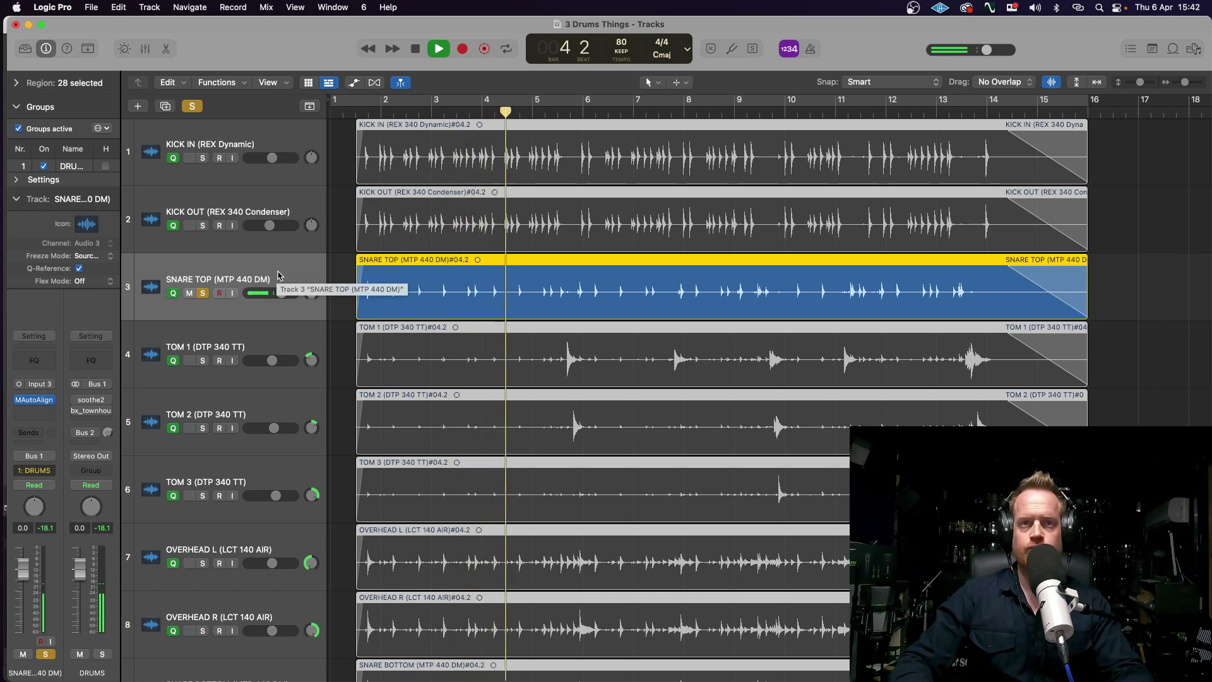
{"action": "key", "text": "space"}
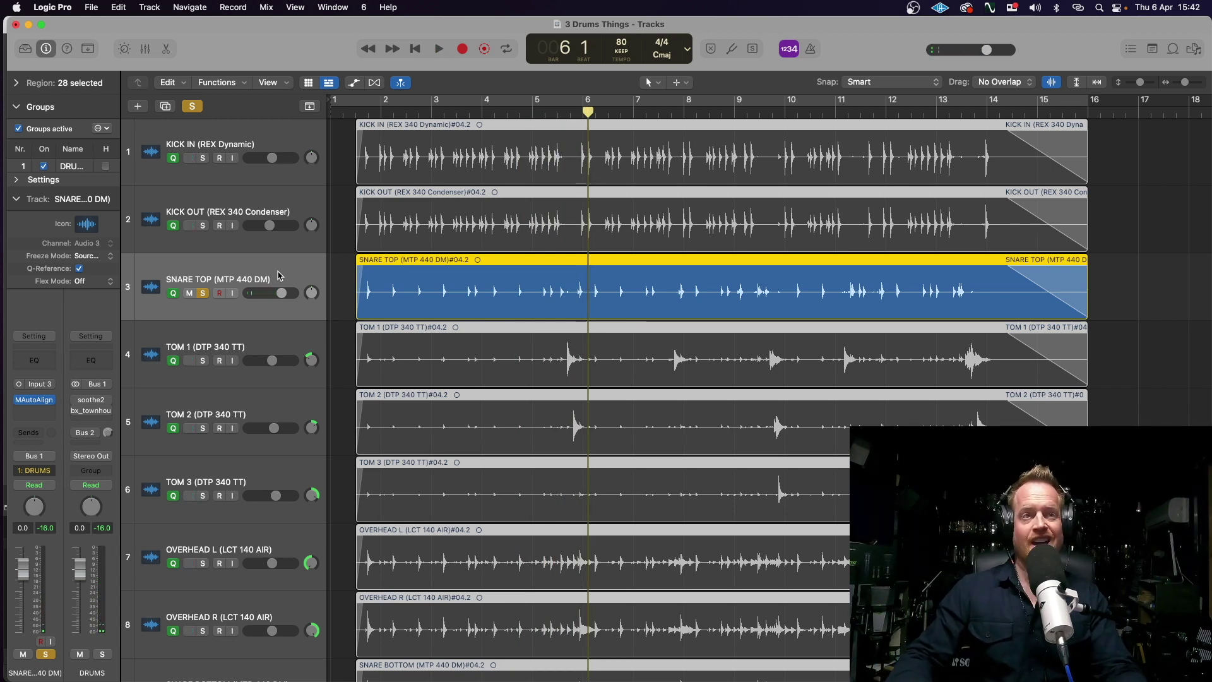
{"action": "left_click", "coordinate": [203, 293]}
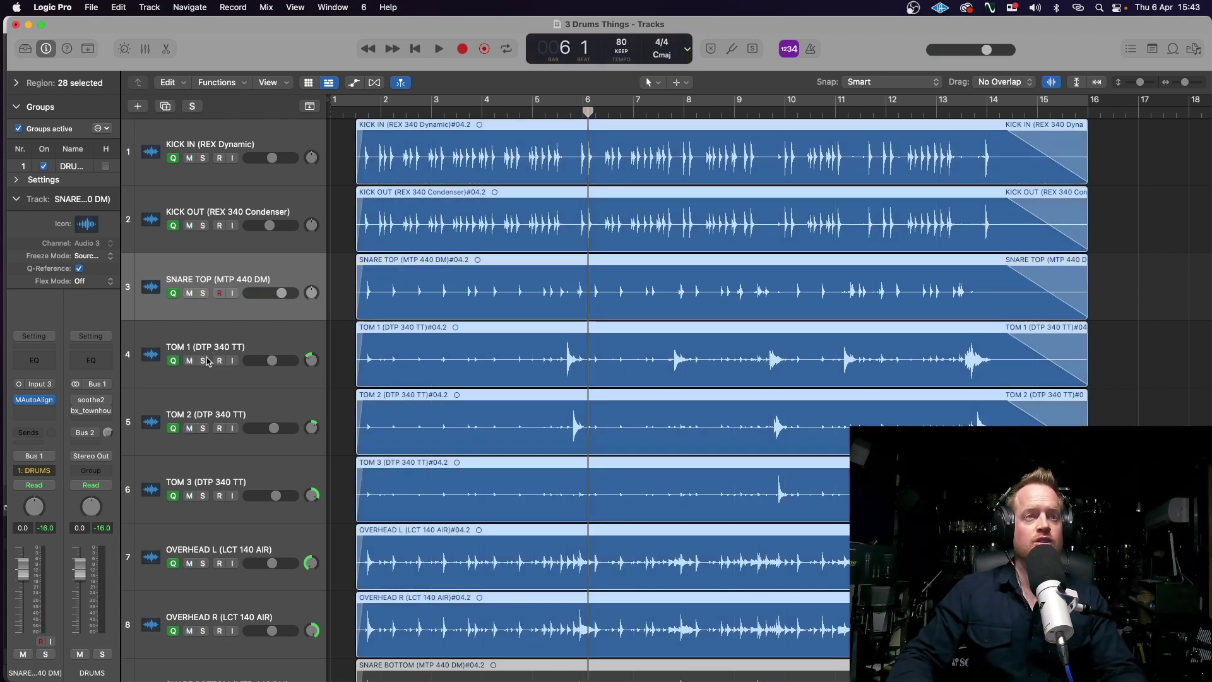
Solo TOM 1–3 together, play them from around bar 9, then unsolo them
{"action": "left_click_drag", "start_coordinate": [208, 361], "coordinate": [204, 490]}
{"action": "double_click", "coordinate": [766, 111]}
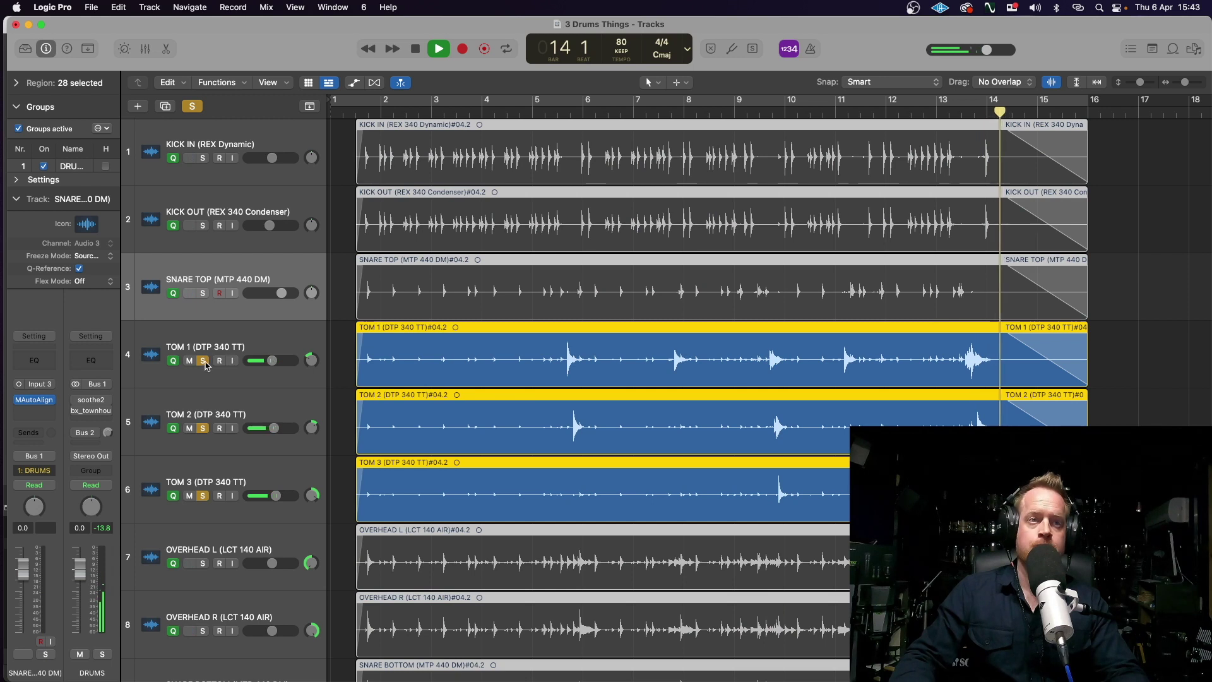
{"action": "key", "text": "space"}
{"action": "left_click_drag", "start_coordinate": [205, 365], "coordinate": [202, 496]}
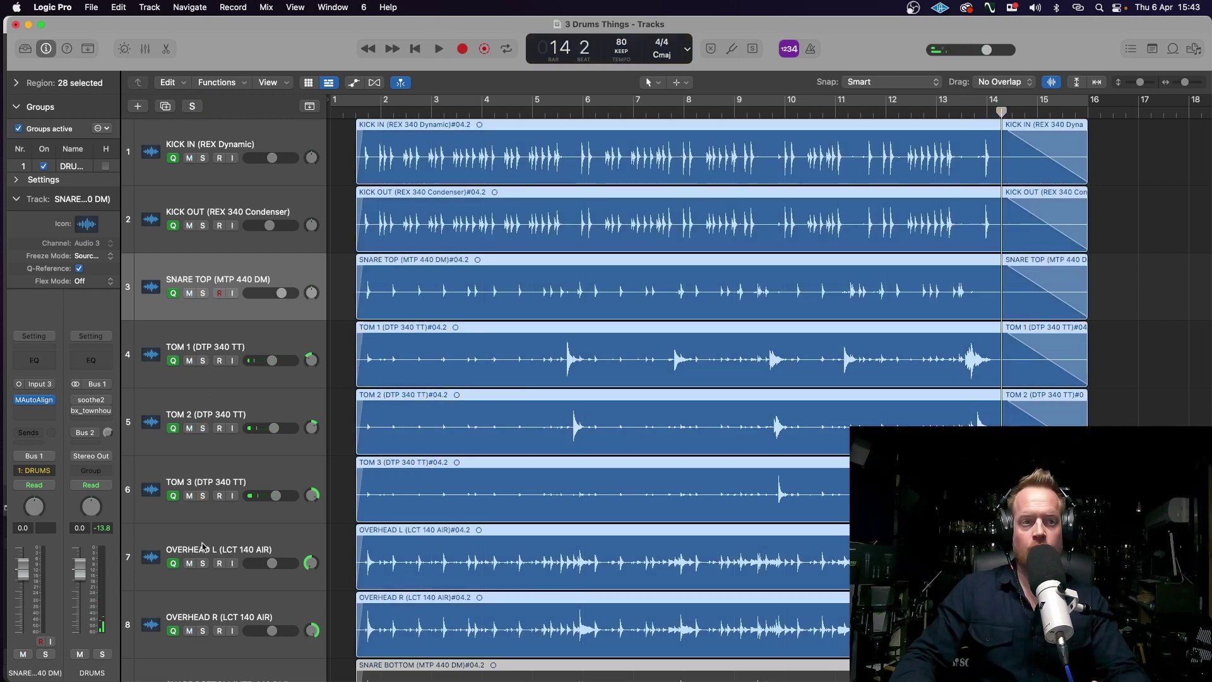
Solo OVERHEAD L and OVERHEAD R and play from bar 5
{"action": "left_click_drag", "start_coordinate": [203, 565], "coordinate": [200, 642]}
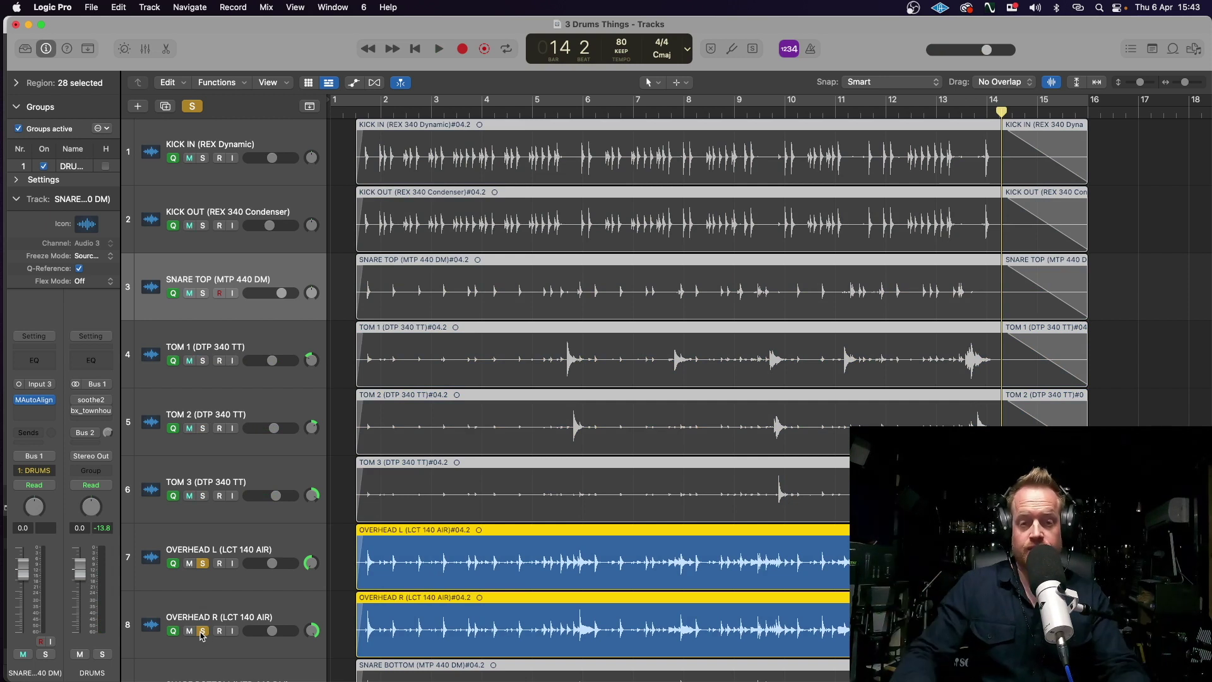
{"action": "left_click", "coordinate": [528, 111]}
{"action": "key", "text": "space"}
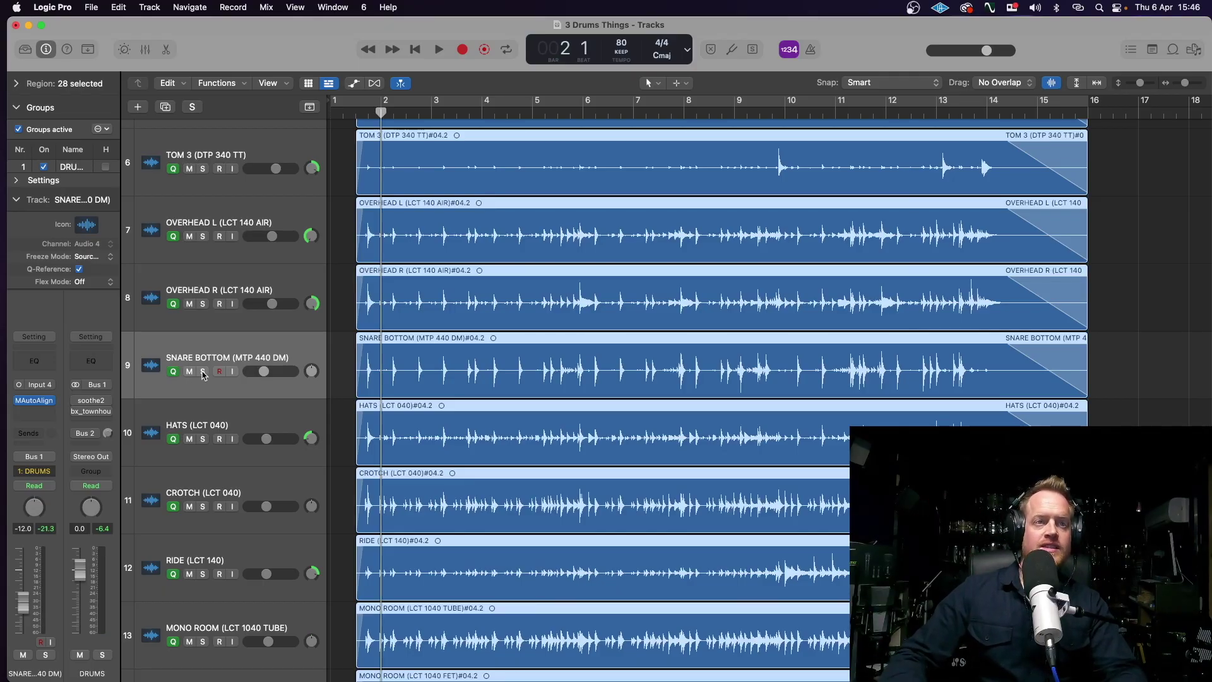
Solo SNARE BOTTOM, listen to it, then unsolo it
{"action": "left_click", "coordinate": [202, 372]}
{"action": "key", "text": "space"}
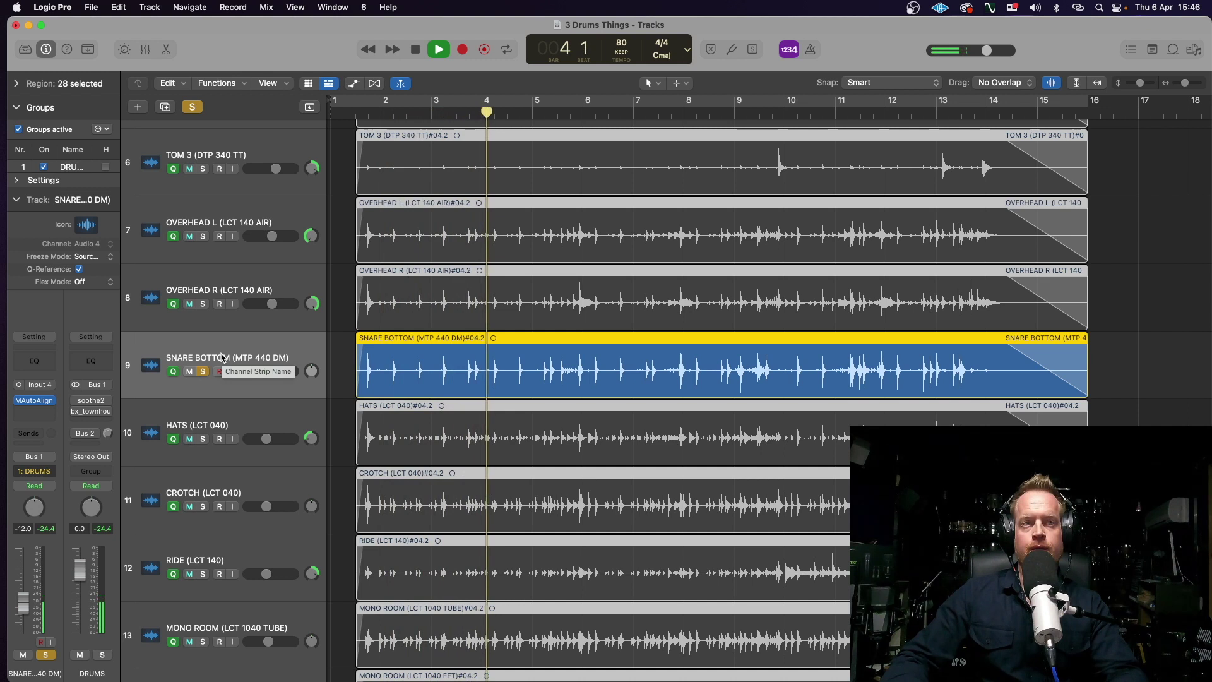
{"action": "key", "text": "space"}
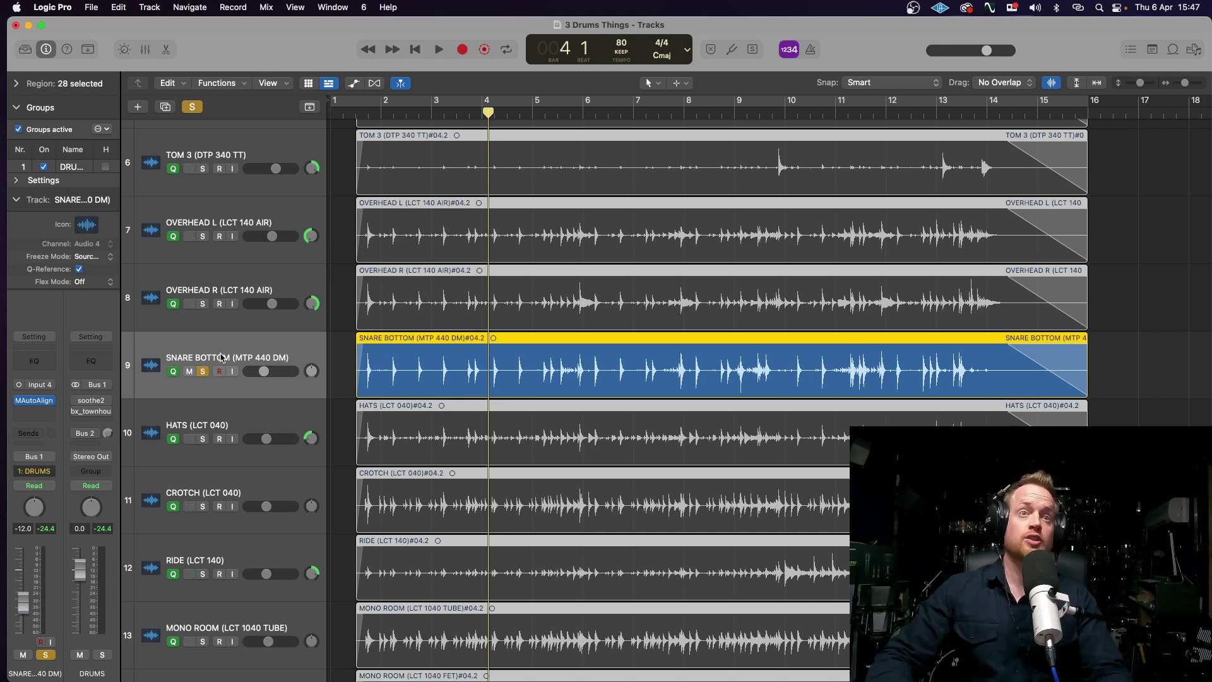
{"action": "left_click", "coordinate": [202, 372]}
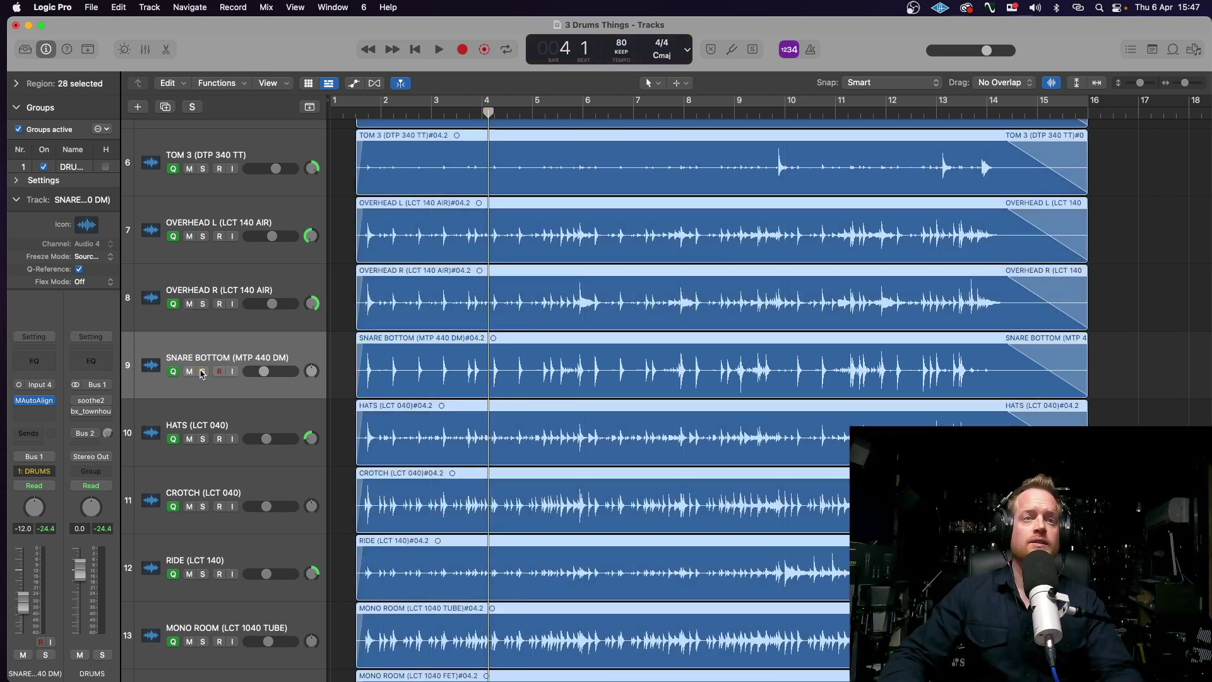
Solo HATS, pan it left to -40, stop, and move the solo to CROTCH
{"action": "left_click", "coordinate": [203, 439]}
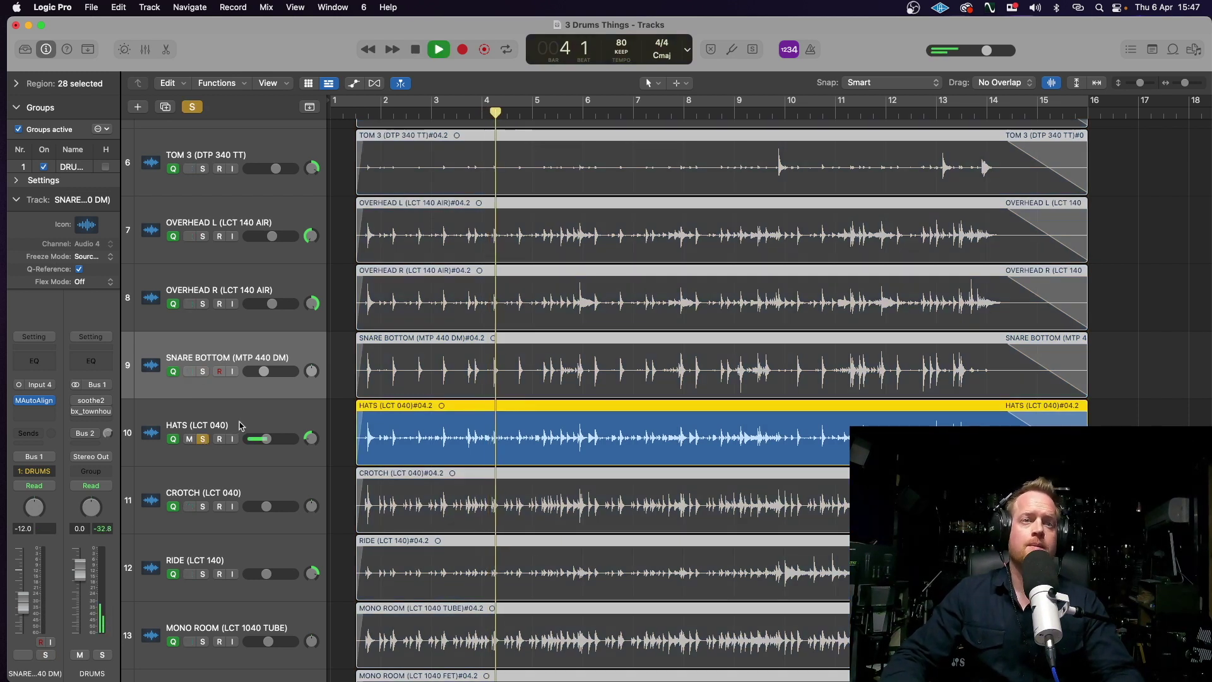
{"action": "mouse_move", "coordinate": [311, 438]}
{"action": "left_mouse_down"}
{"action": "mouse_move", "coordinate": [310, 417]}
{"action": "mouse_move", "coordinate": [309, 441]}
{"action": "left_mouse_up"}
{"action": "key", "text": "space"}
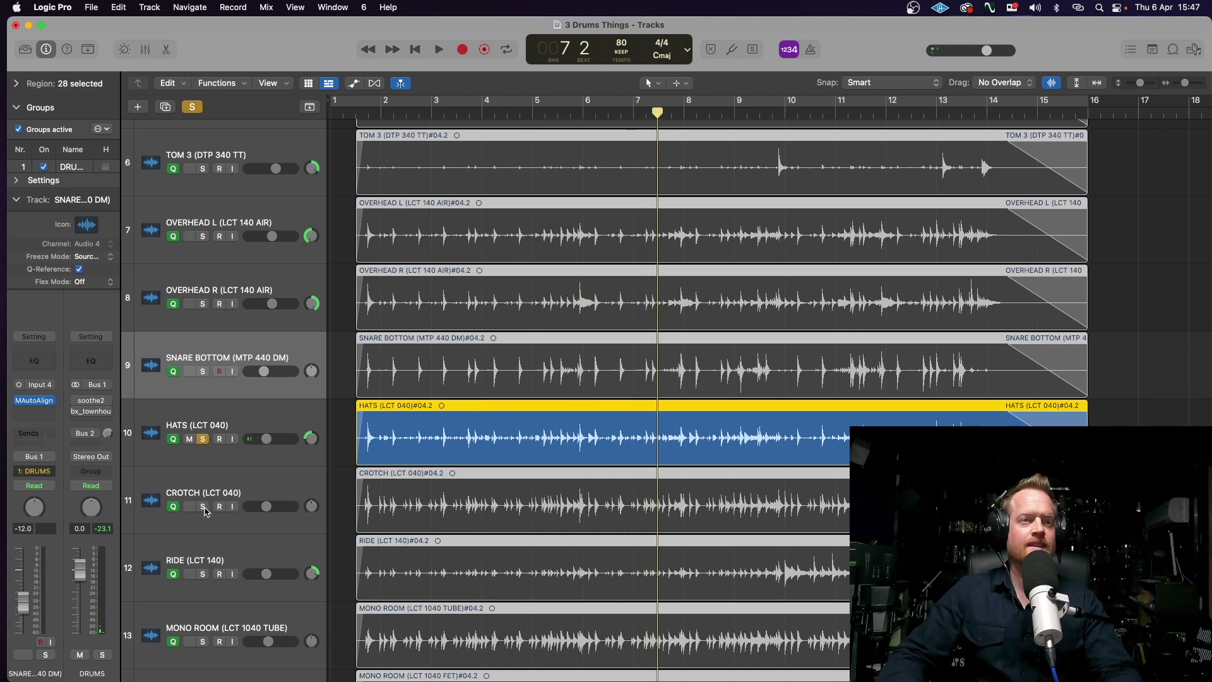
{"action": "left_click", "coordinate": [202, 506], "text": "alt"}
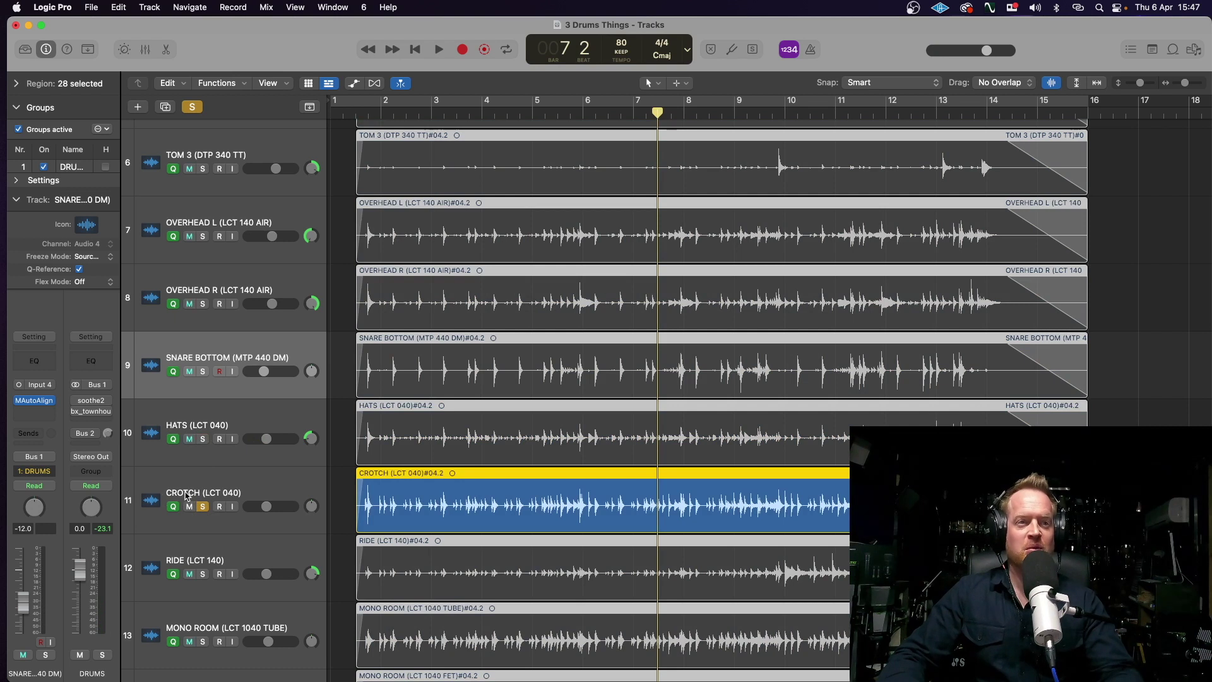
Move the solo from CROTCH to RIDE, pan RIDE right to +18, and select all regions
{"action": "left_click", "coordinate": [257, 491]}
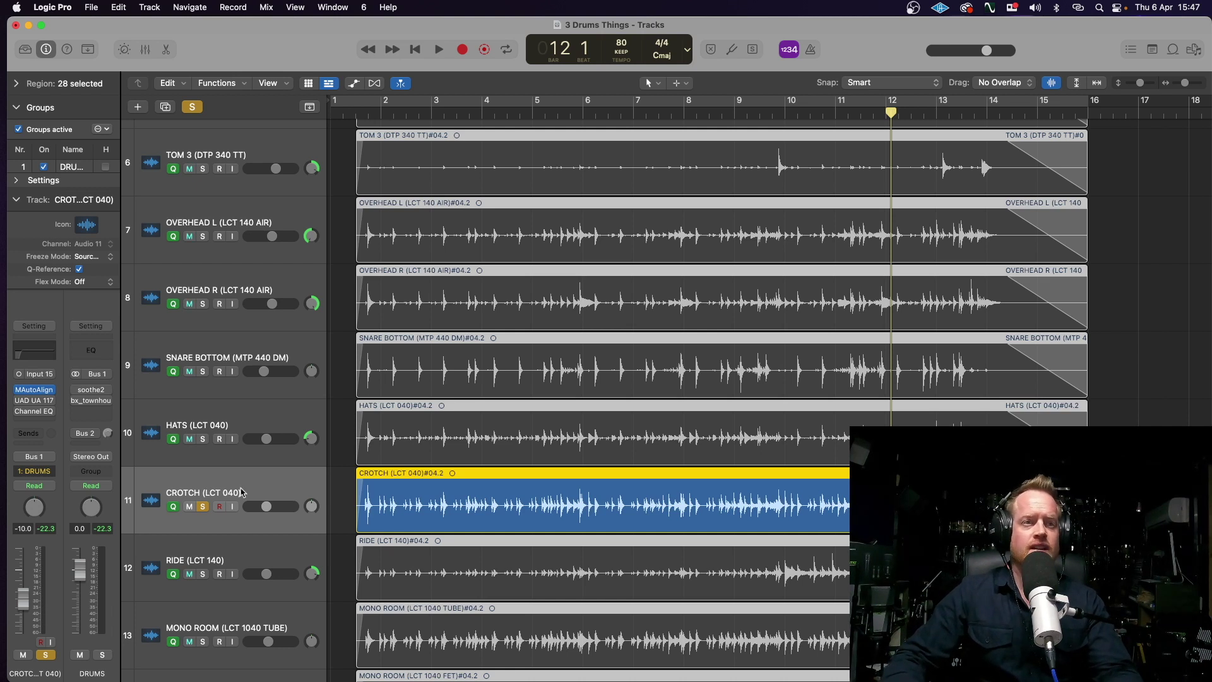
{"action": "left_click", "coordinate": [203, 507]}
{"action": "left_click", "coordinate": [204, 573]}
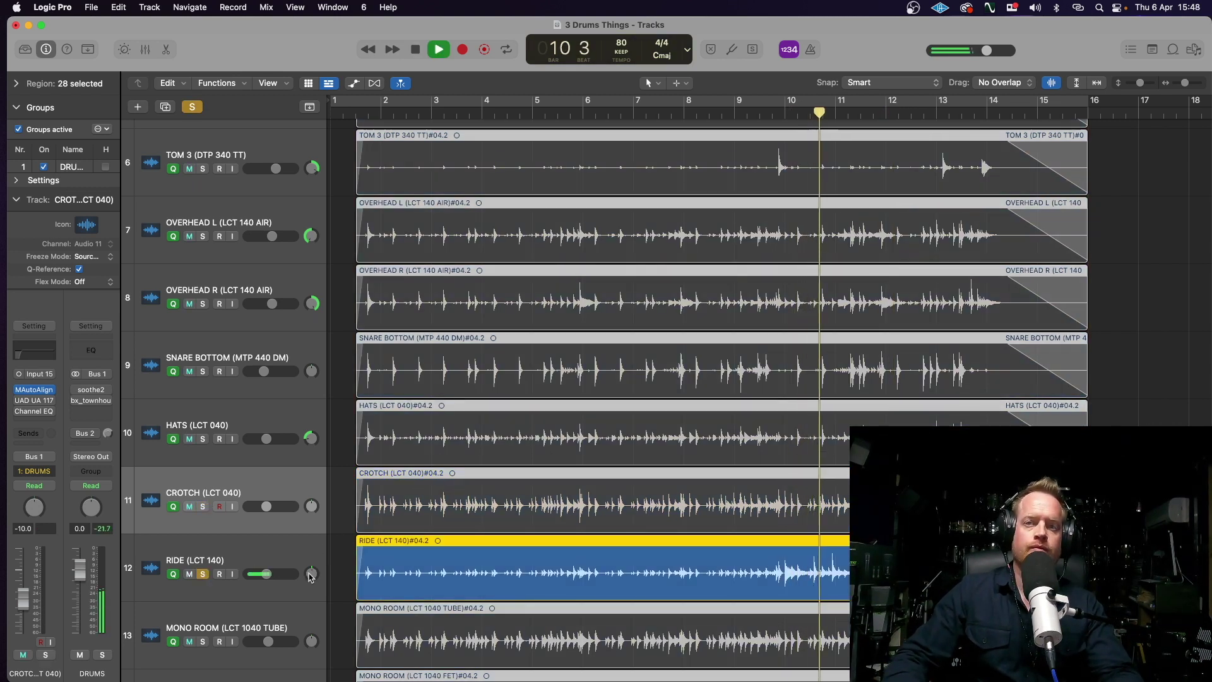
{"action": "key", "text": "space"}
{"action": "left_click_drag", "start_coordinate": [311, 577], "coordinate": [311, 568]}
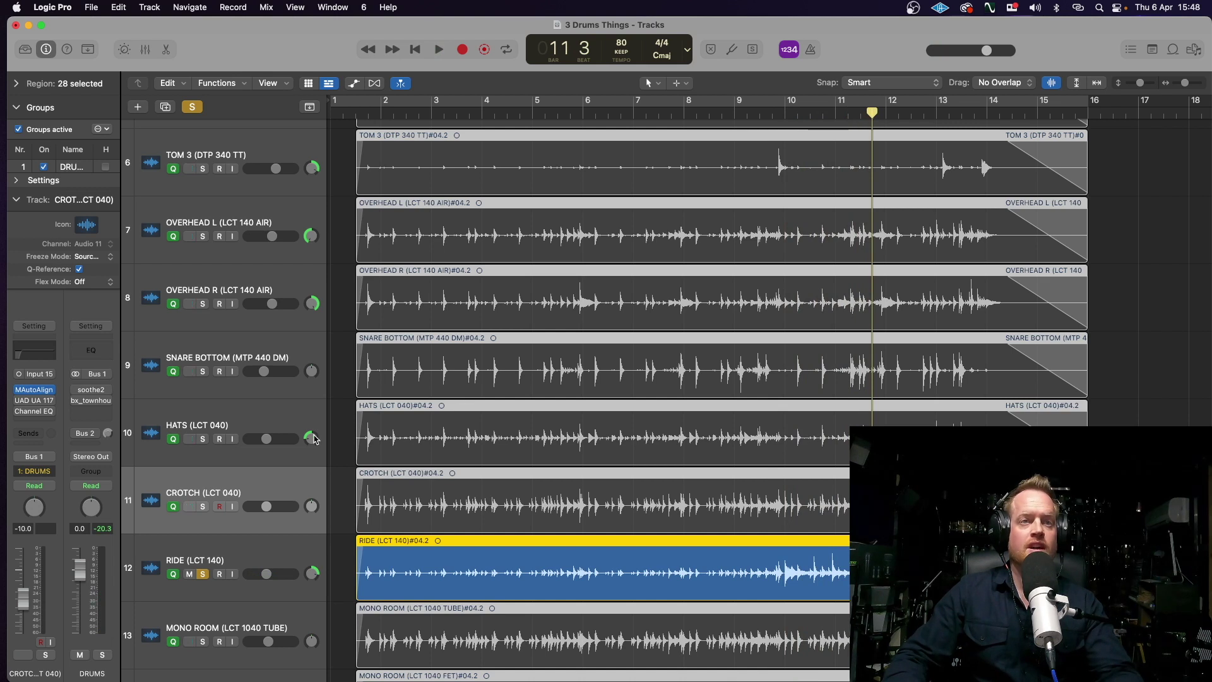
{"action": "key", "text": "super+a"}
{"action": "scroll", "coordinate": [222, 563], "scroll_direction": "down", "scroll_amount": 3}
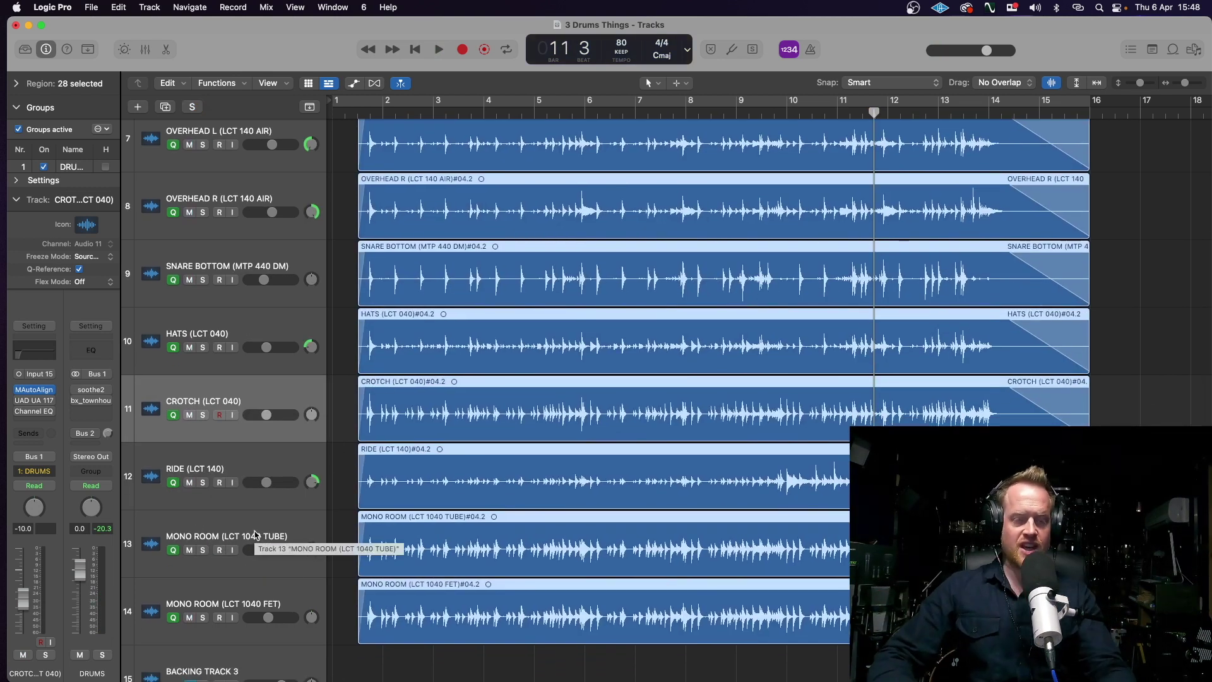
Switch the solo between the FET and TUBE MONO ROOM tracks from bar 5, ending on TUBE
{"action": "left_click", "coordinate": [300, 532]}
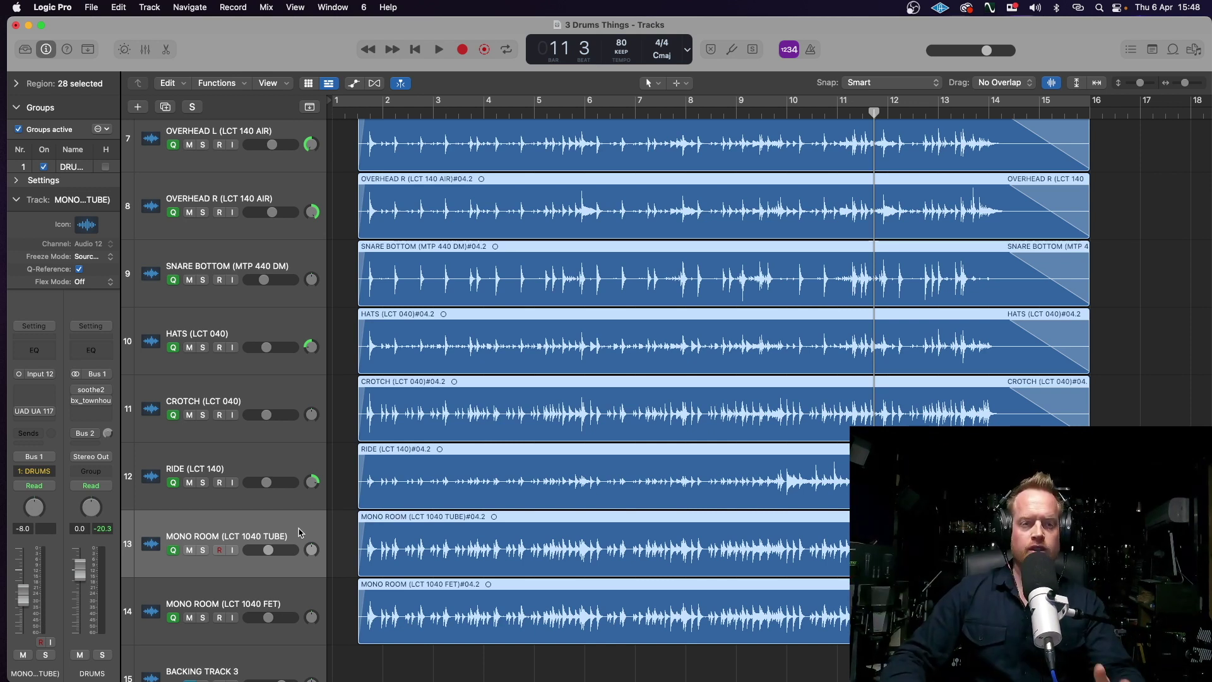
{"action": "left_click", "coordinate": [305, 590]}
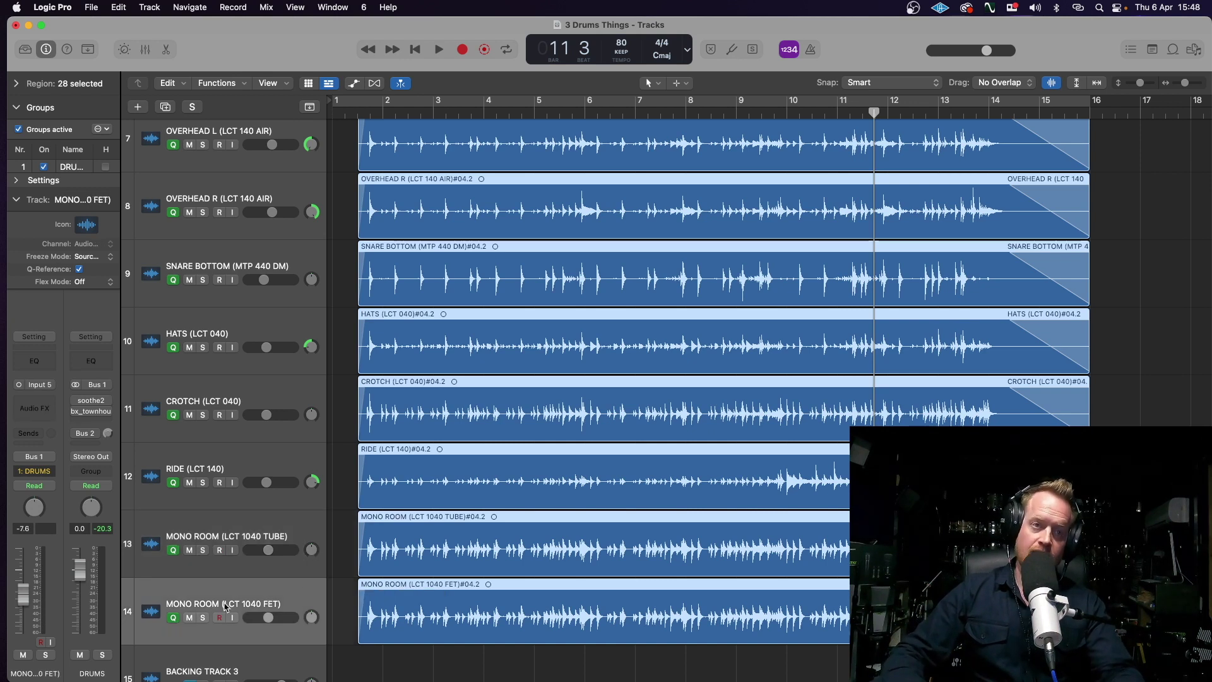
{"action": "left_click", "coordinate": [203, 617]}
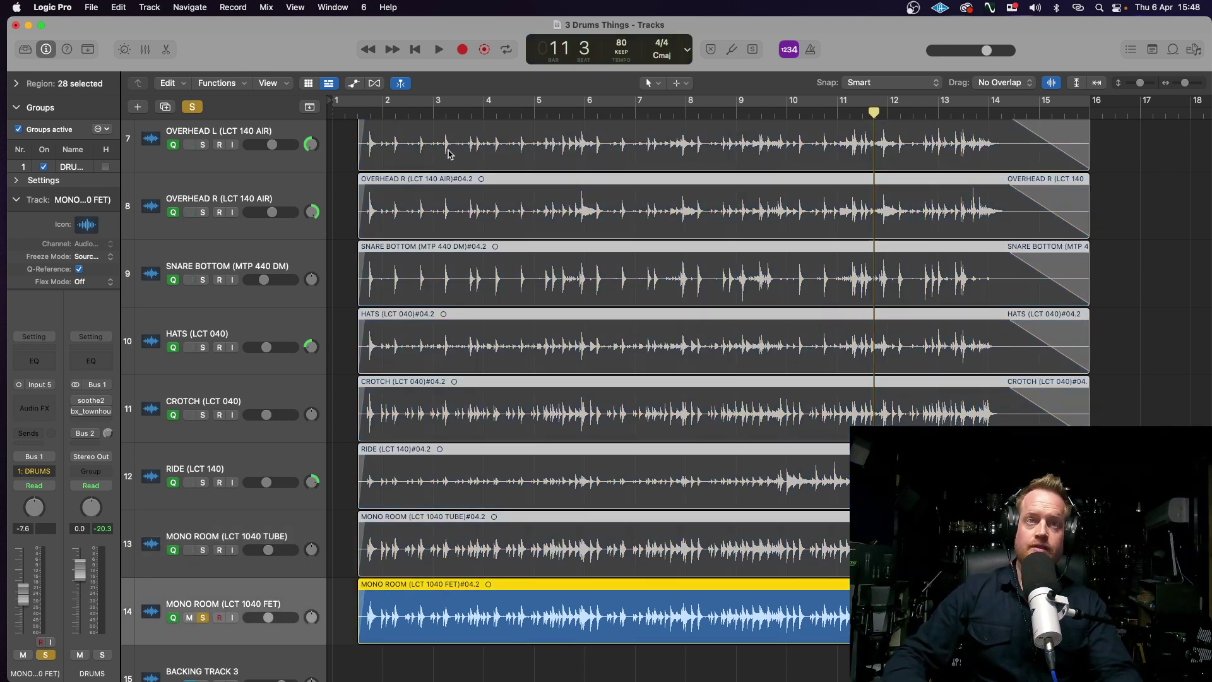
{"action": "left_click", "coordinate": [535, 106]}
{"action": "key", "text": "space"}
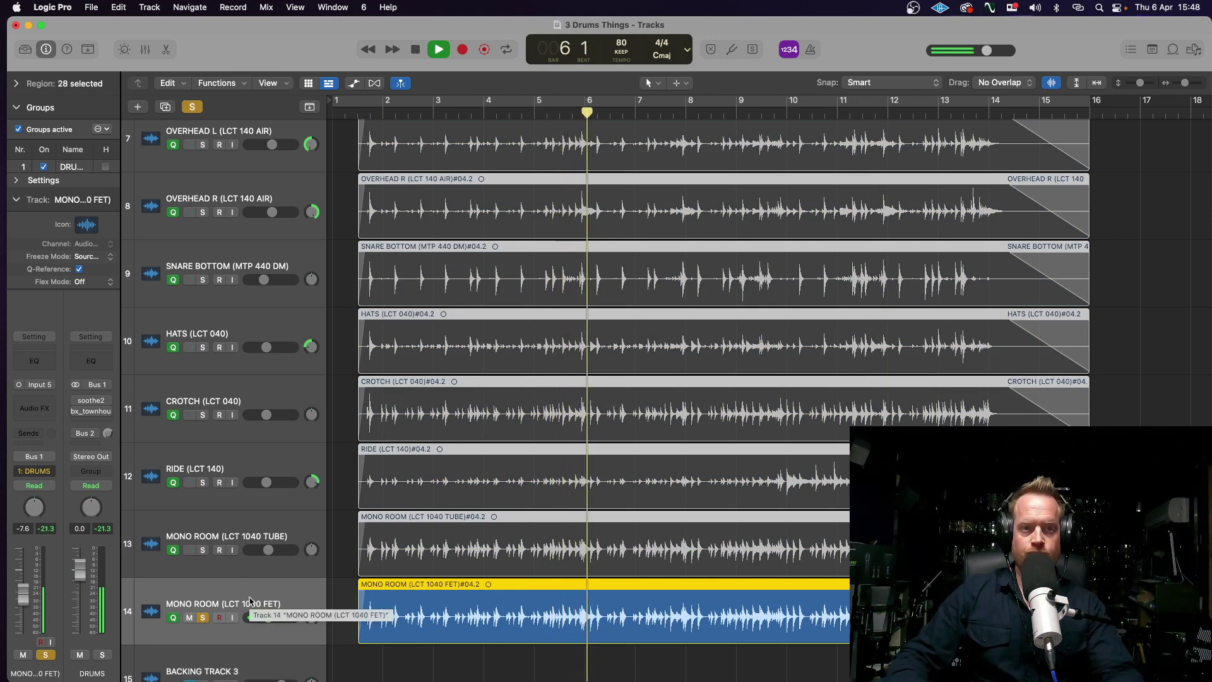
{"action": "left_click", "coordinate": [202, 553]}
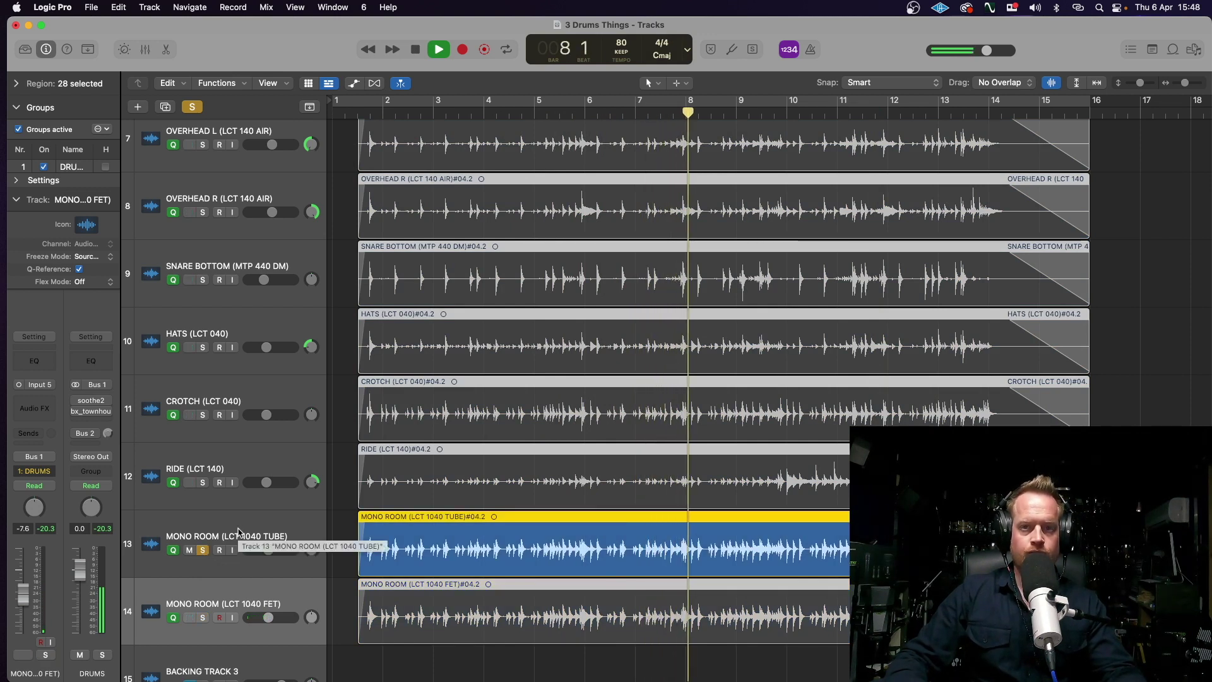
{"action": "left_click", "coordinate": [203, 617]}
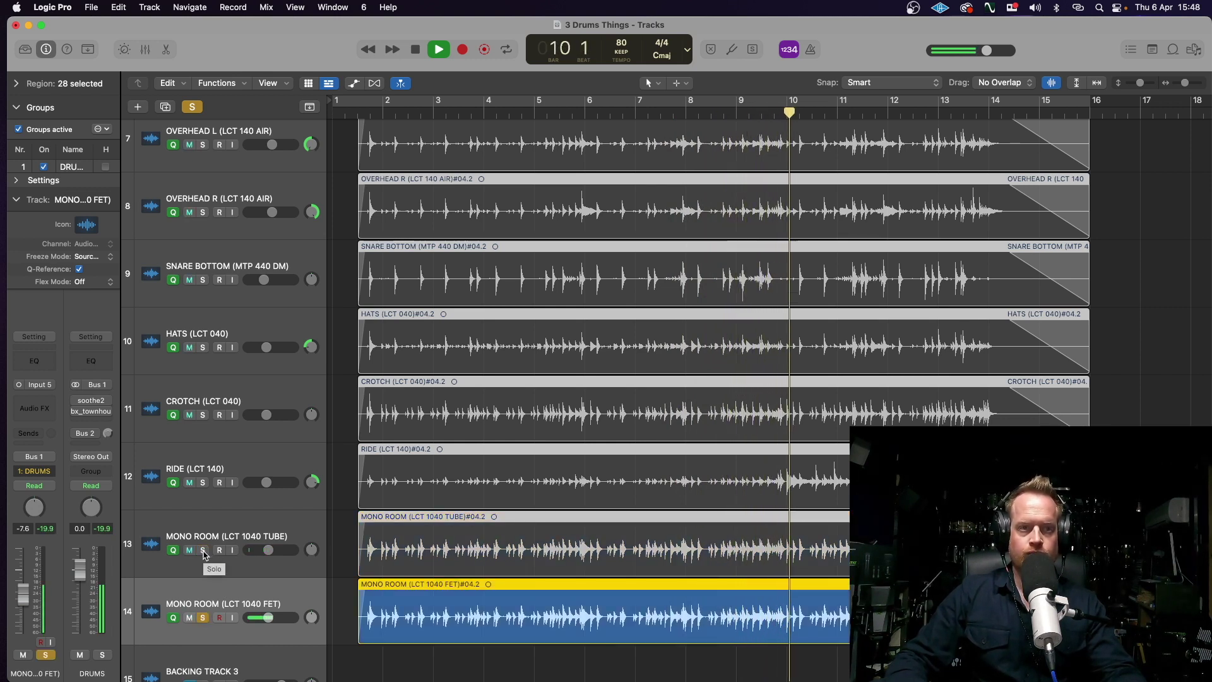
{"action": "left_click", "coordinate": [203, 551]}
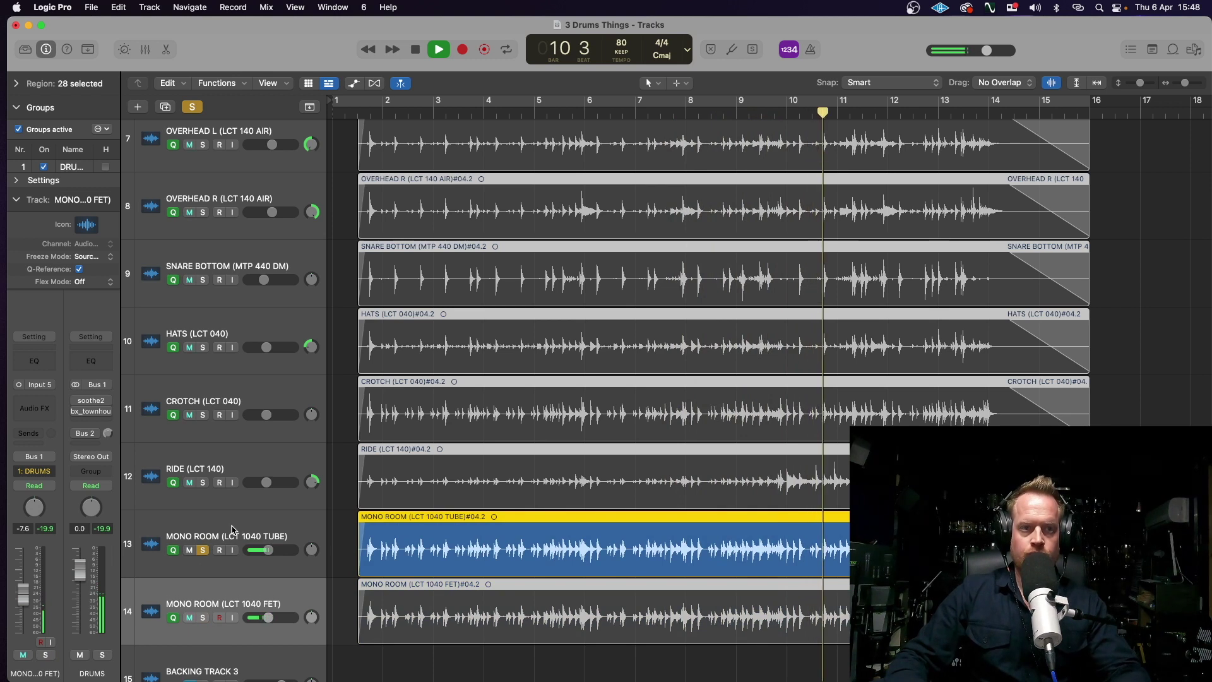
{"action": "key", "text": "space"}
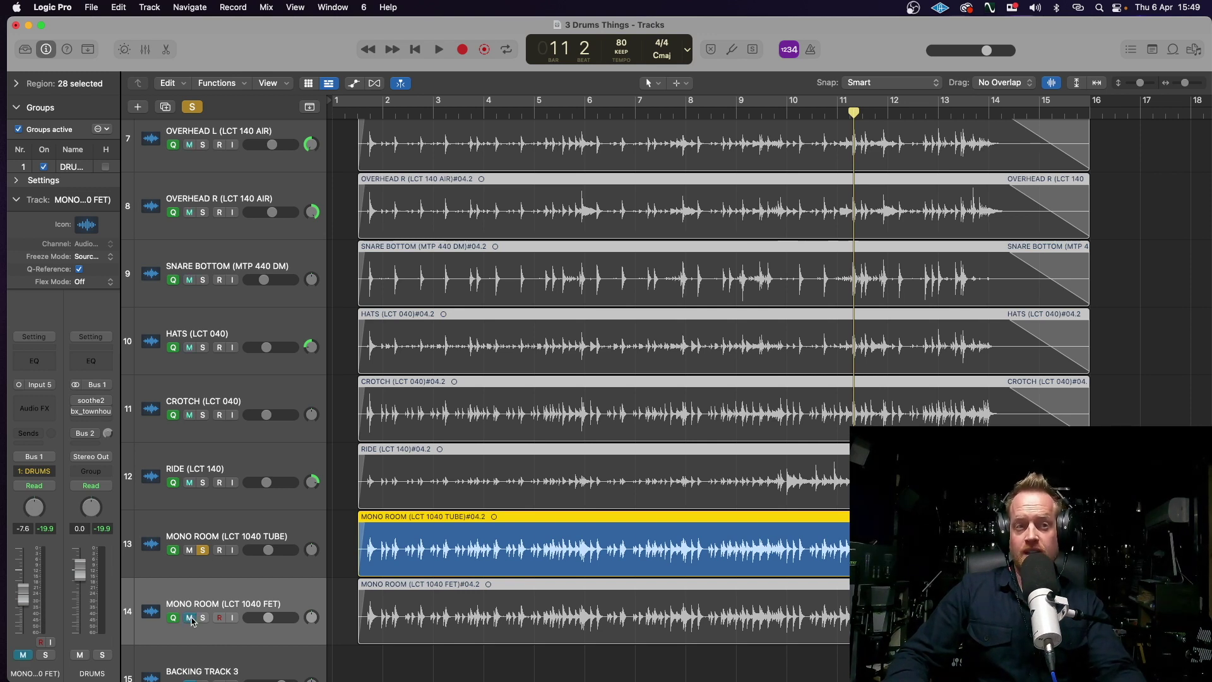
Clear the MONO ROOM TUBE solo, mute every track below the overheads, and play
{"action": "left_click", "coordinate": [202, 553]}
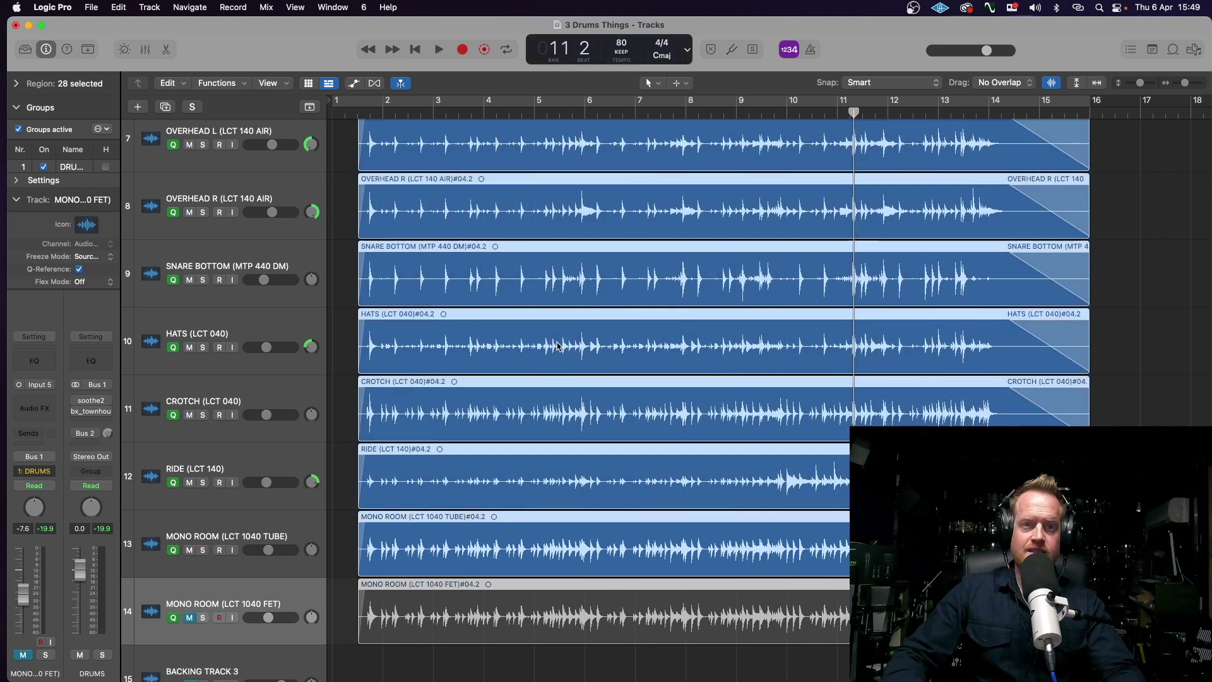
{"action": "left_click", "coordinate": [531, 115]}
{"action": "left_click_drag", "start_coordinate": [189, 280], "coordinate": [190, 486]}
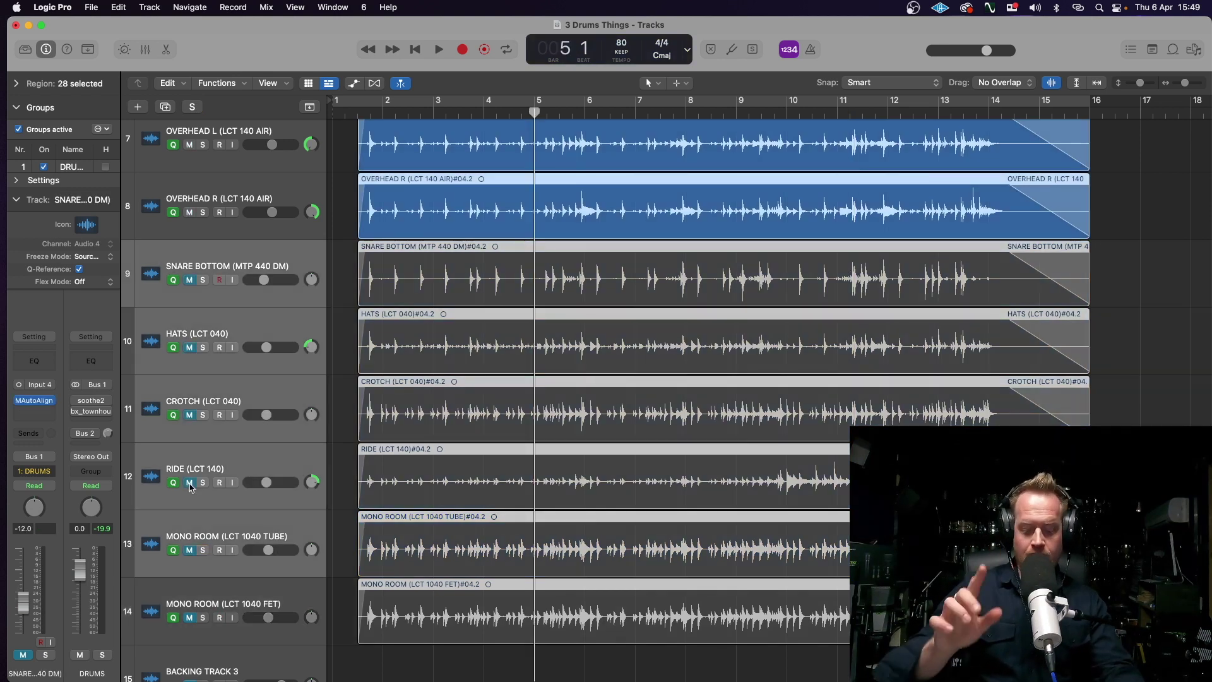
{"action": "key", "text": "space"}
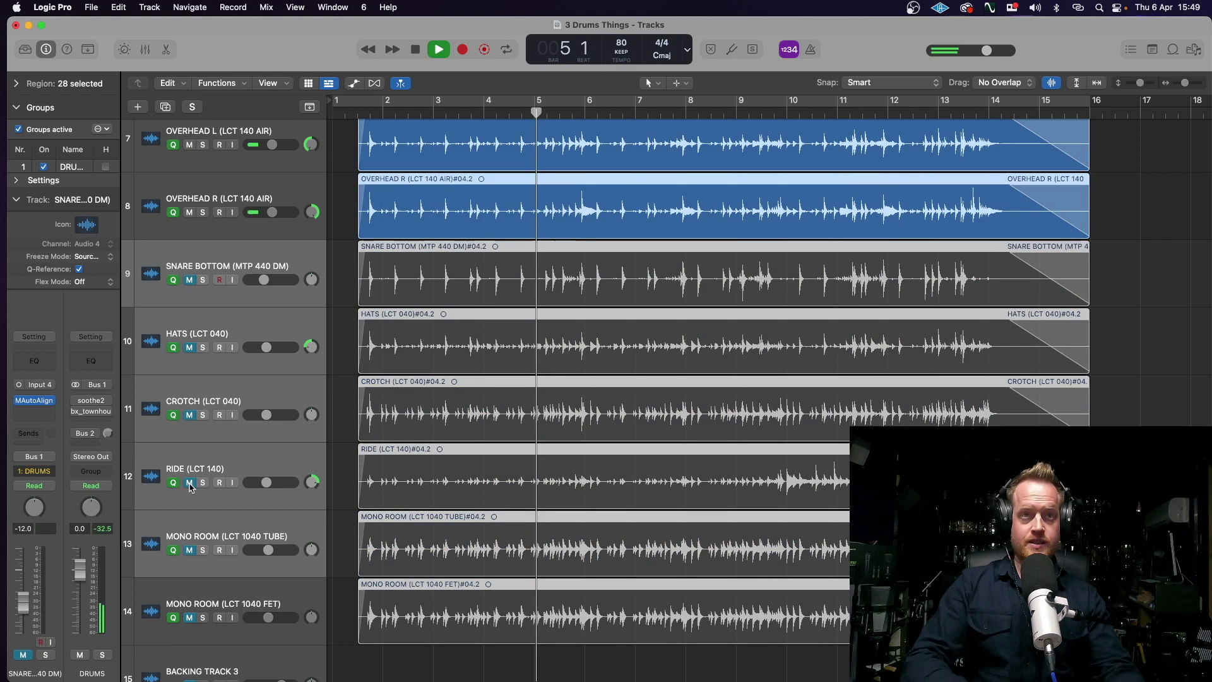
Toggle mutes on tracks 9–13 to compare the overheads alone with the full kit, then stop
{"action": "left_click", "coordinate": [190, 550]}
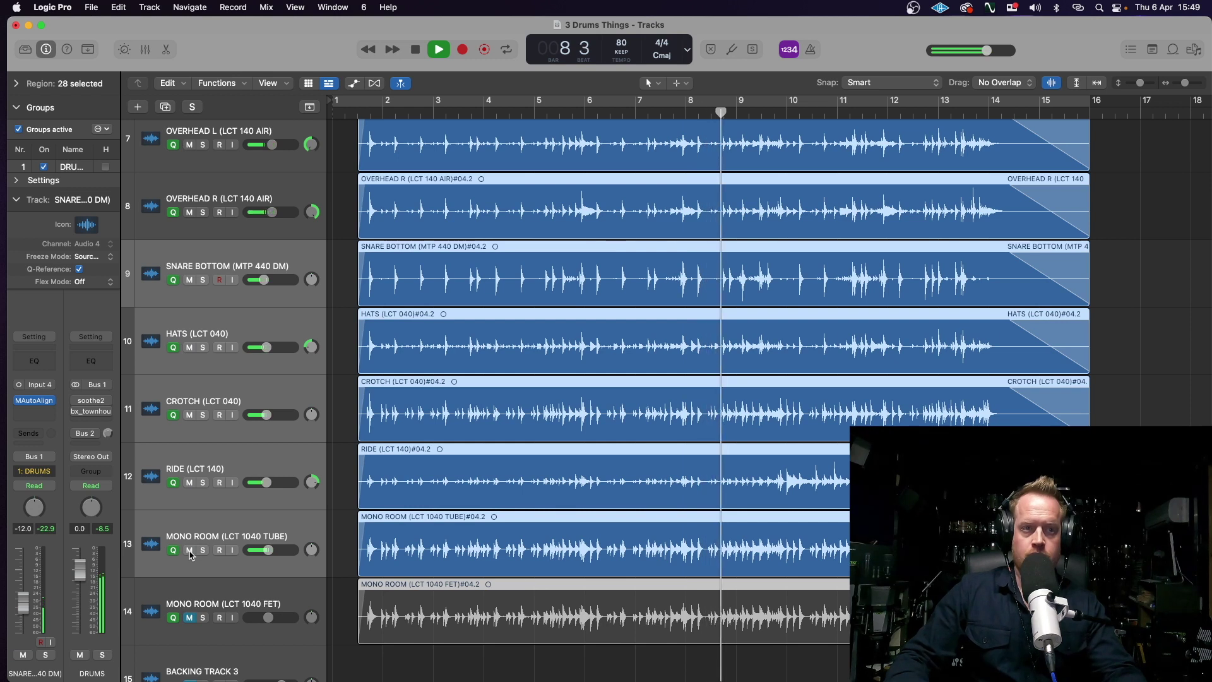
{"action": "left_click", "coordinate": [190, 550]}
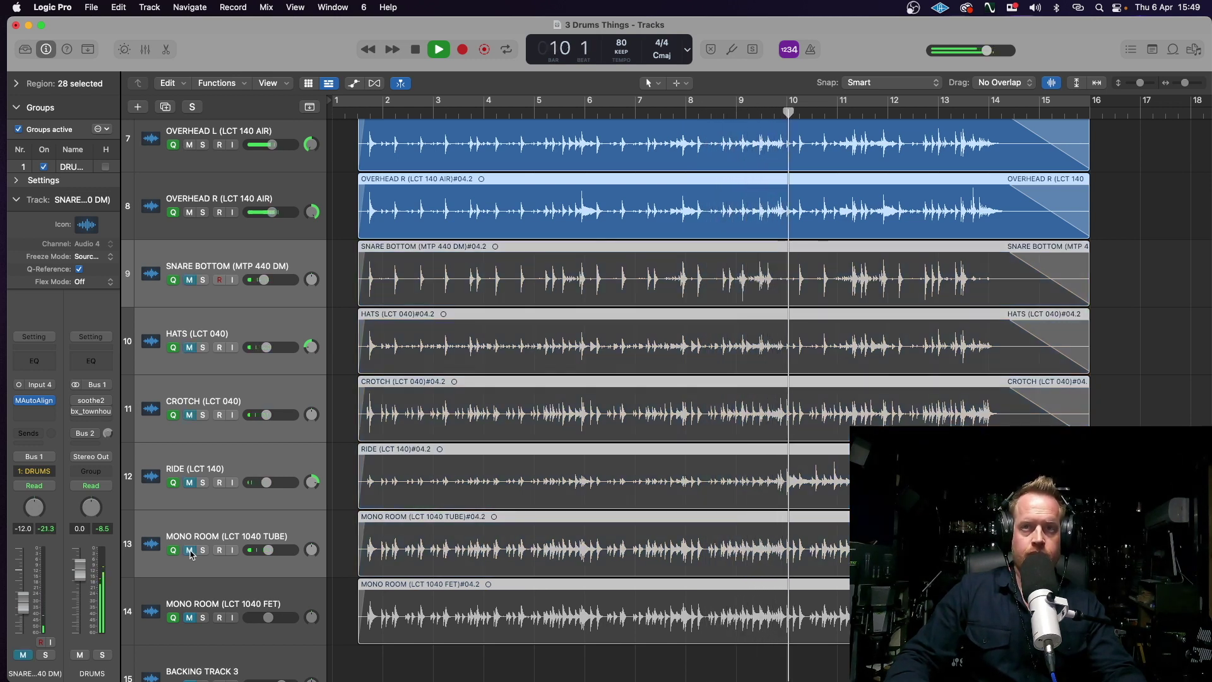
{"action": "left_click", "coordinate": [190, 551]}
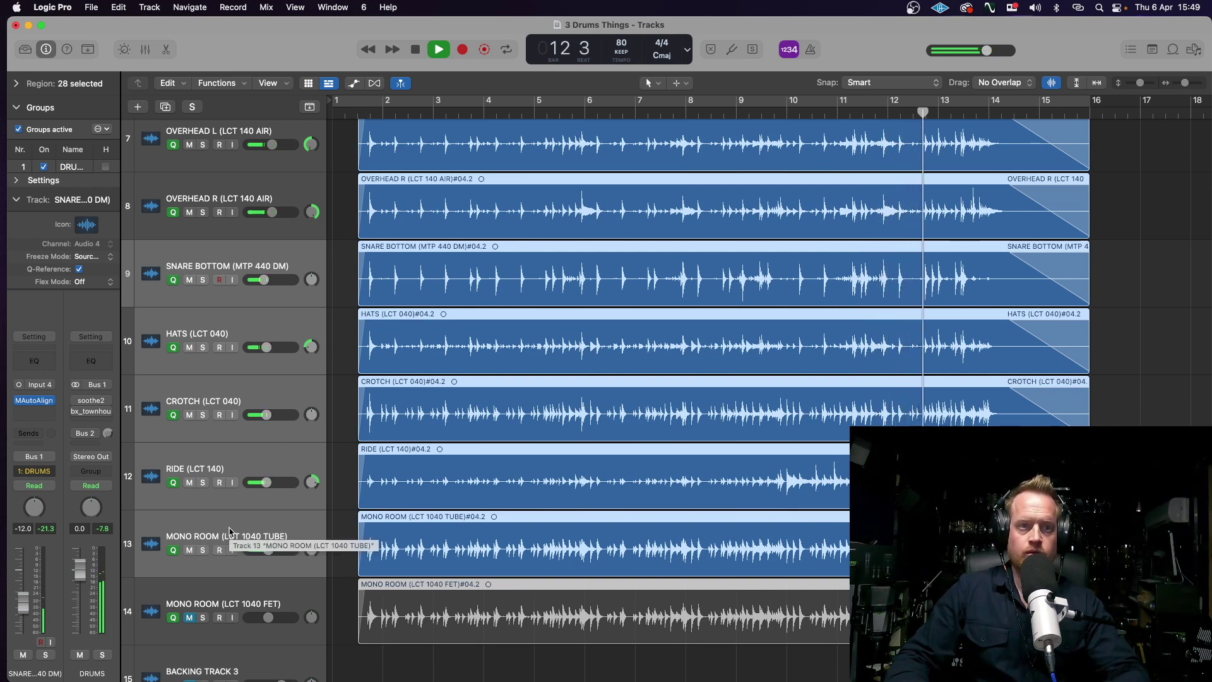
{"action": "key", "text": "space"}
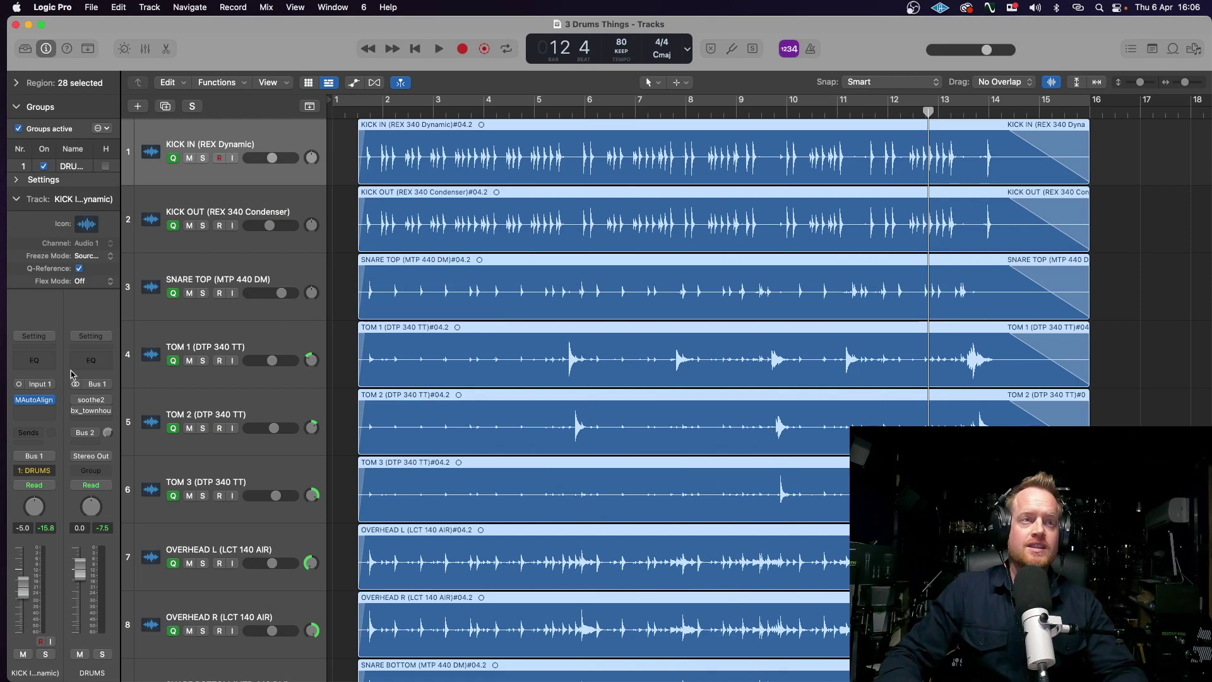
Open the MAutoAlign insert on the KICK IN channel strip in the mixer
{"action": "left_click", "coordinate": [36, 401]}
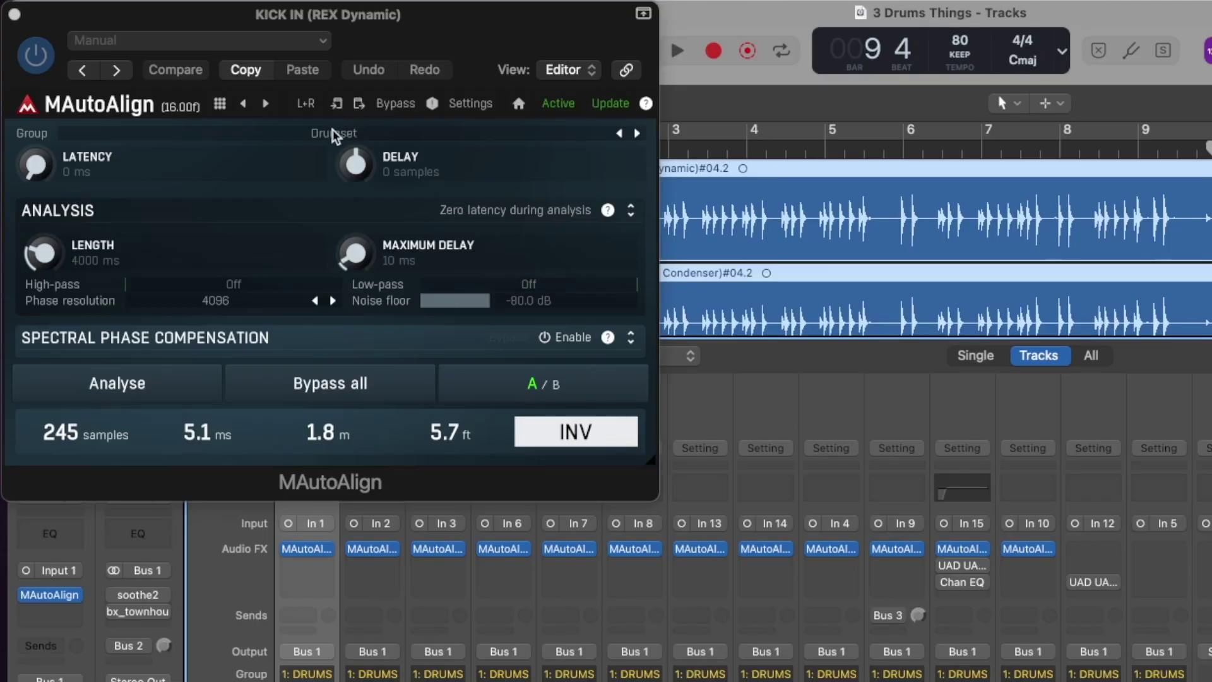
Set MAutoAlign's group to Drumset and run Analyse while playing from bar 5
{"action": "left_click", "coordinate": [217, 101]}
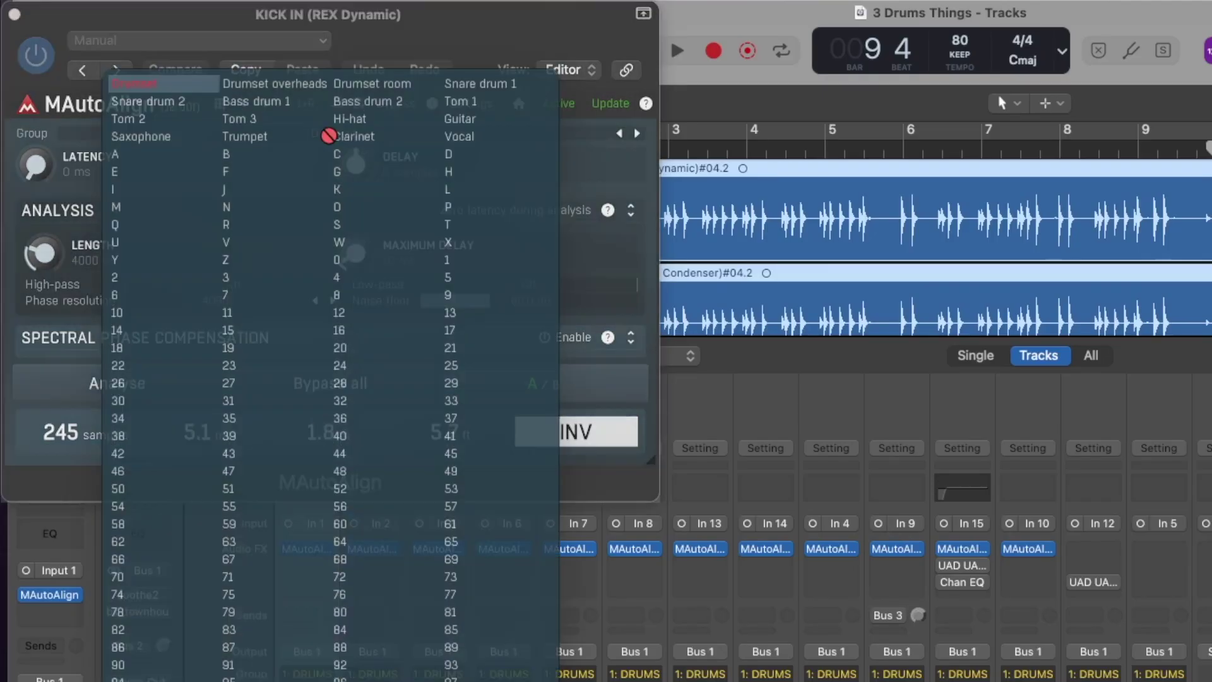
{"action": "left_click", "coordinate": [178, 107]}
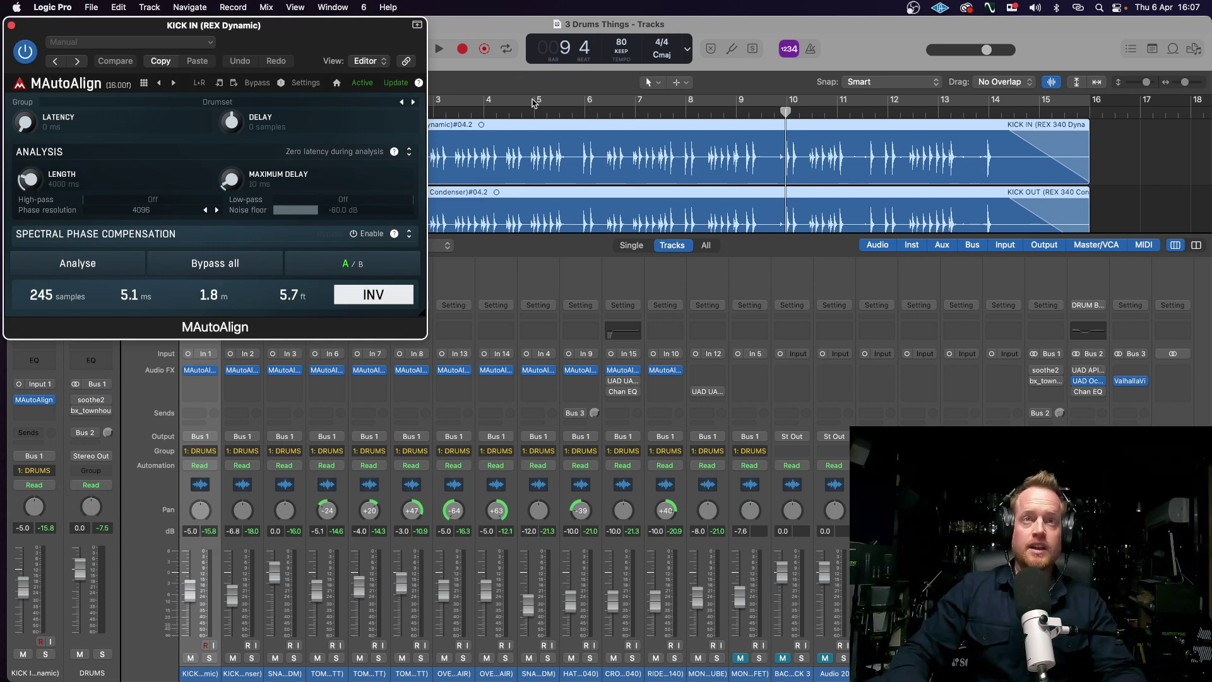
{"action": "left_click", "coordinate": [540, 114]}
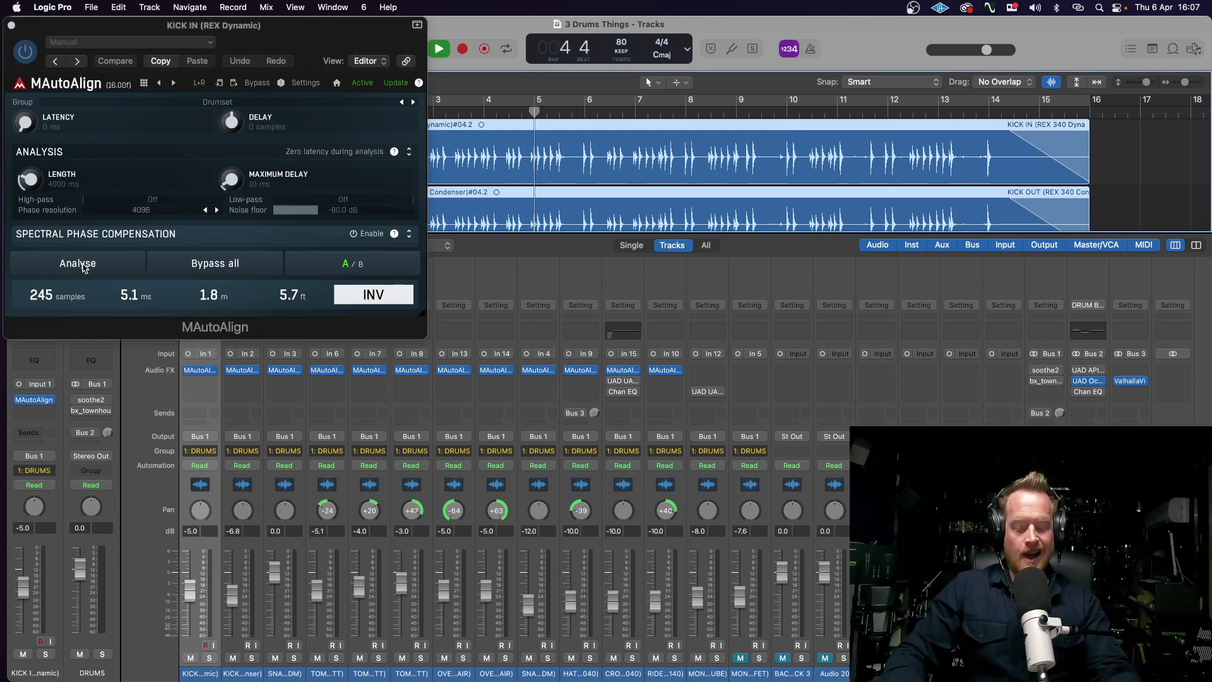
{"action": "key", "text": "space"}
{"action": "left_click", "coordinate": [82, 268]}
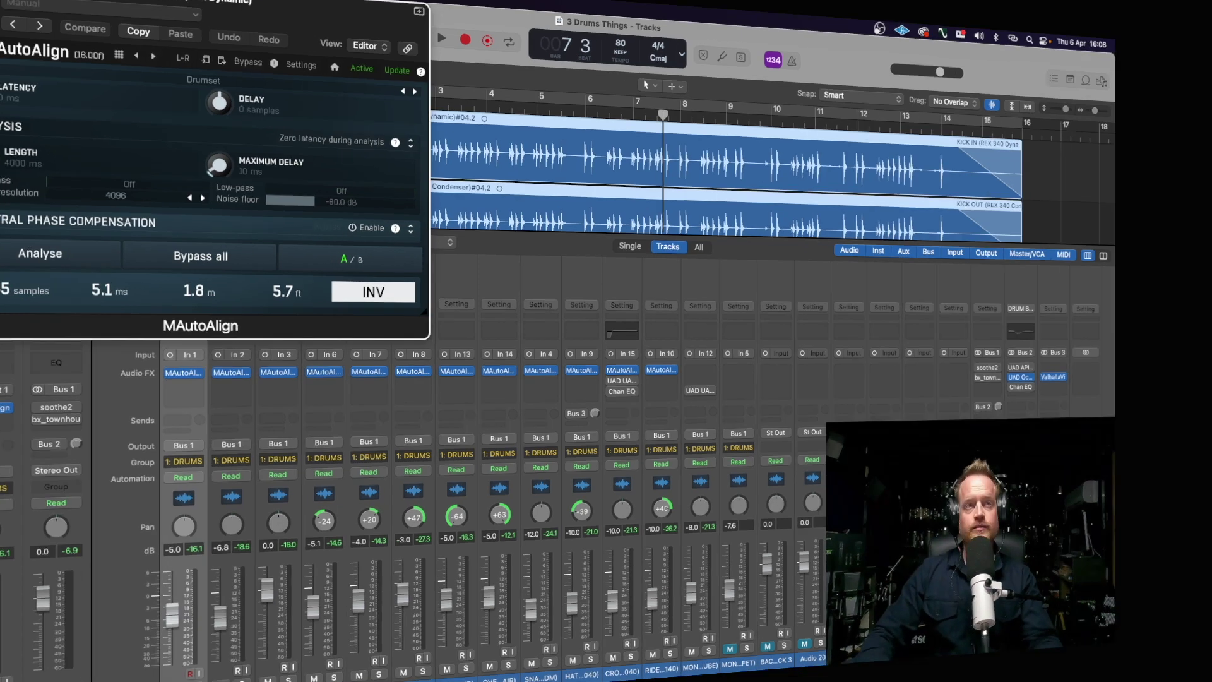
Close MAutoAlign, open soothe2 on the DRUMS bus, and switch it on during playback
{"action": "left_click", "coordinate": [11, 25]}
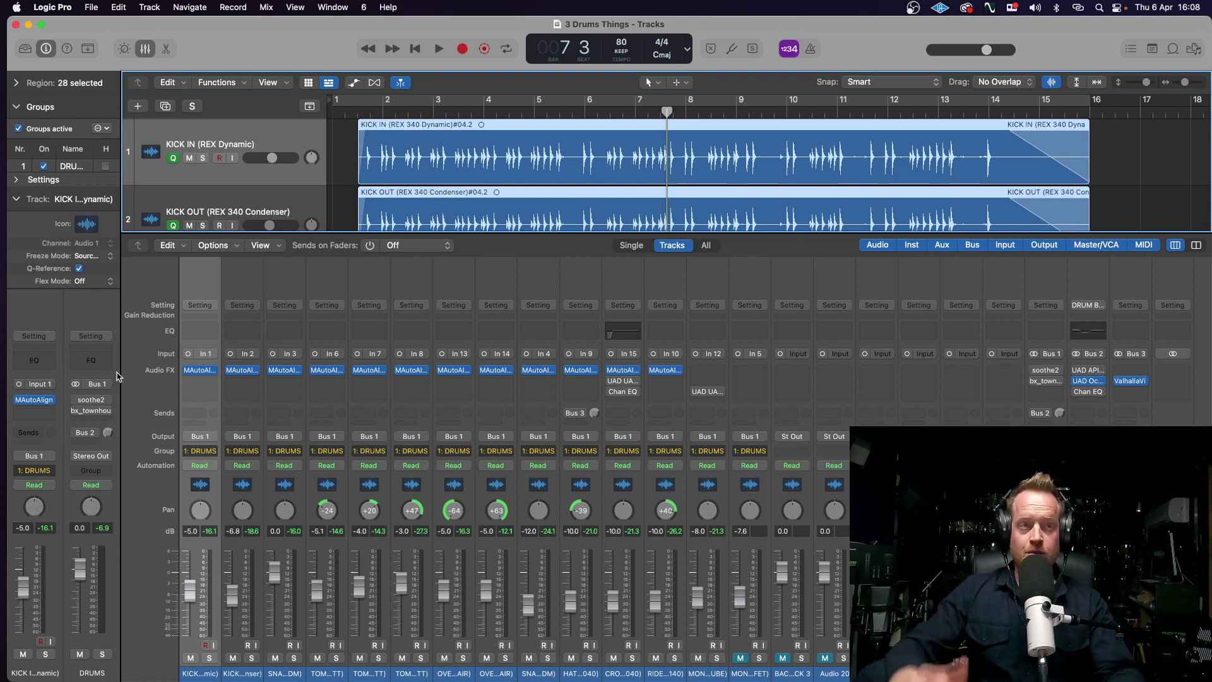
{"action": "left_click", "coordinate": [94, 400]}
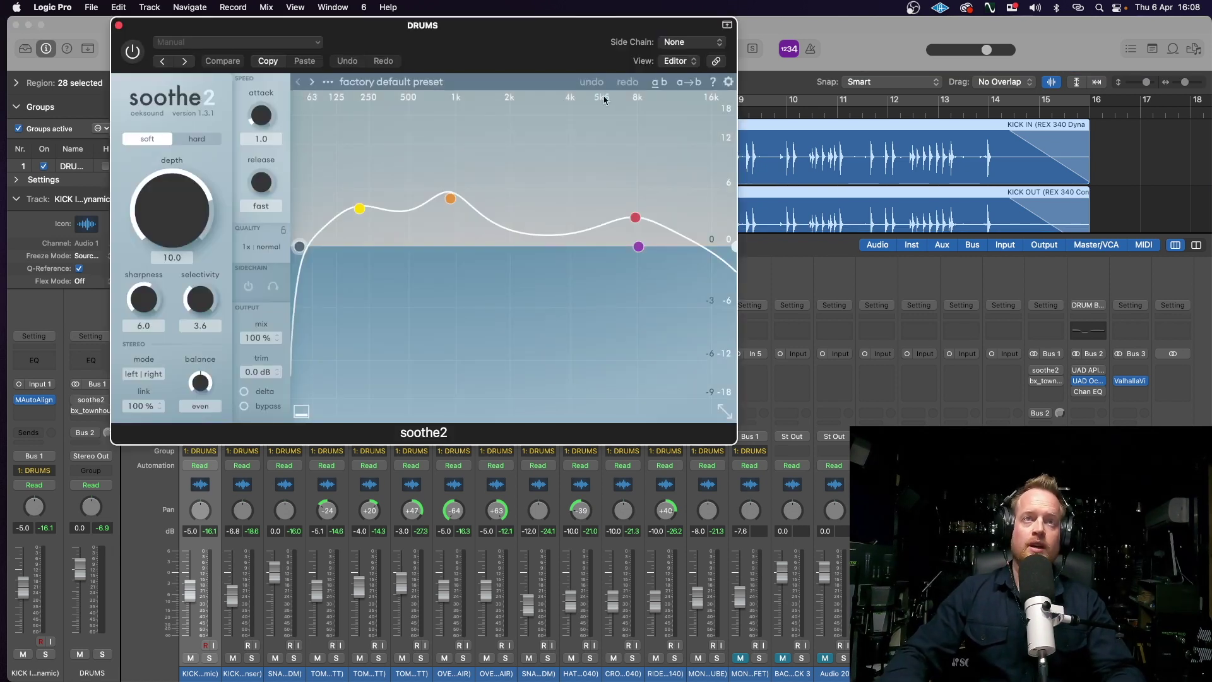
{"action": "left_click_drag", "start_coordinate": [524, 54], "coordinate": [433, 49]}
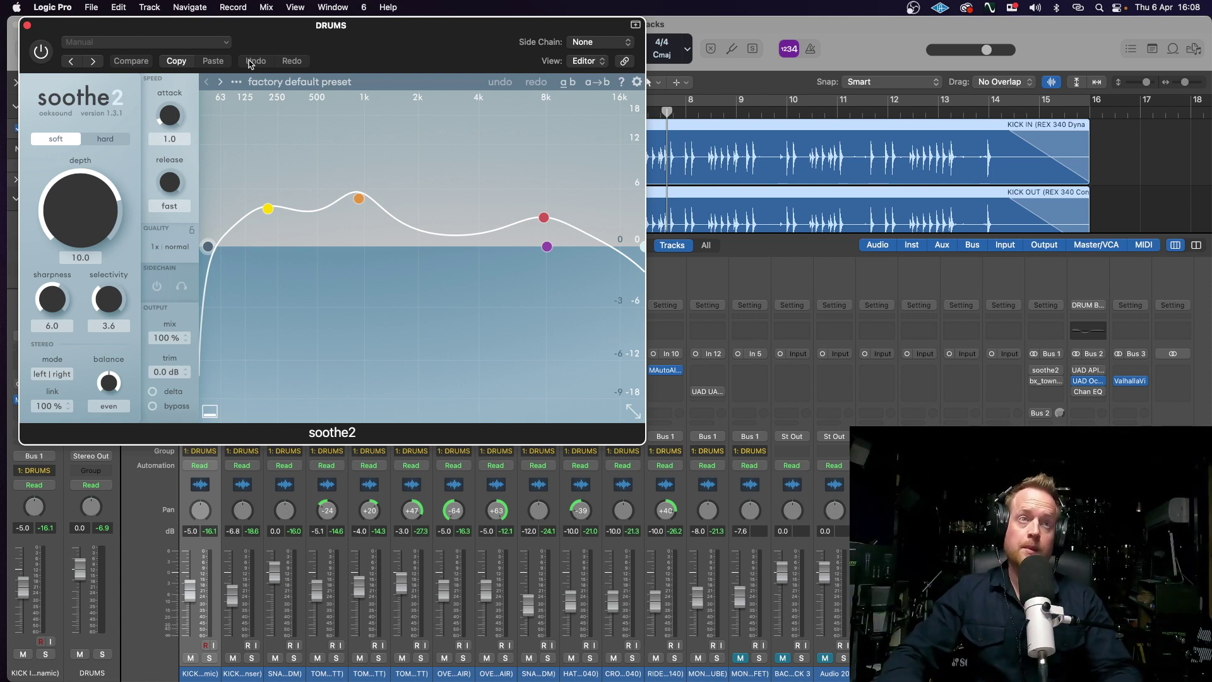
{"action": "key", "text": "space"}
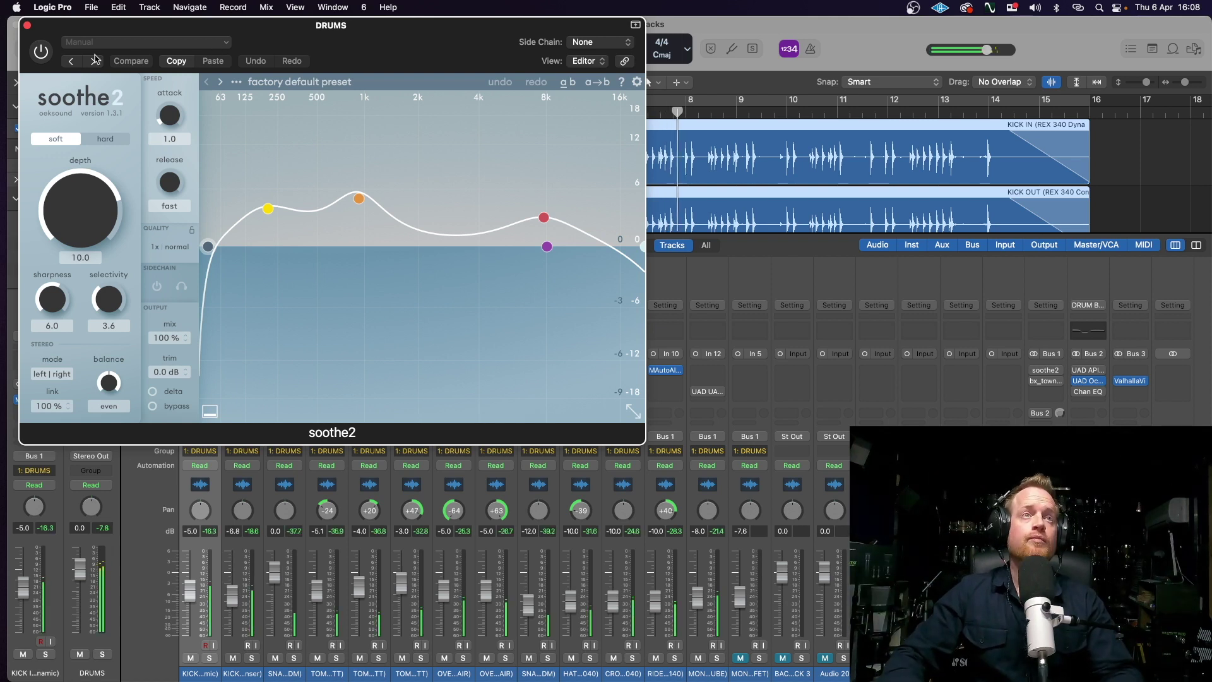
{"action": "left_click", "coordinate": [41, 53]}
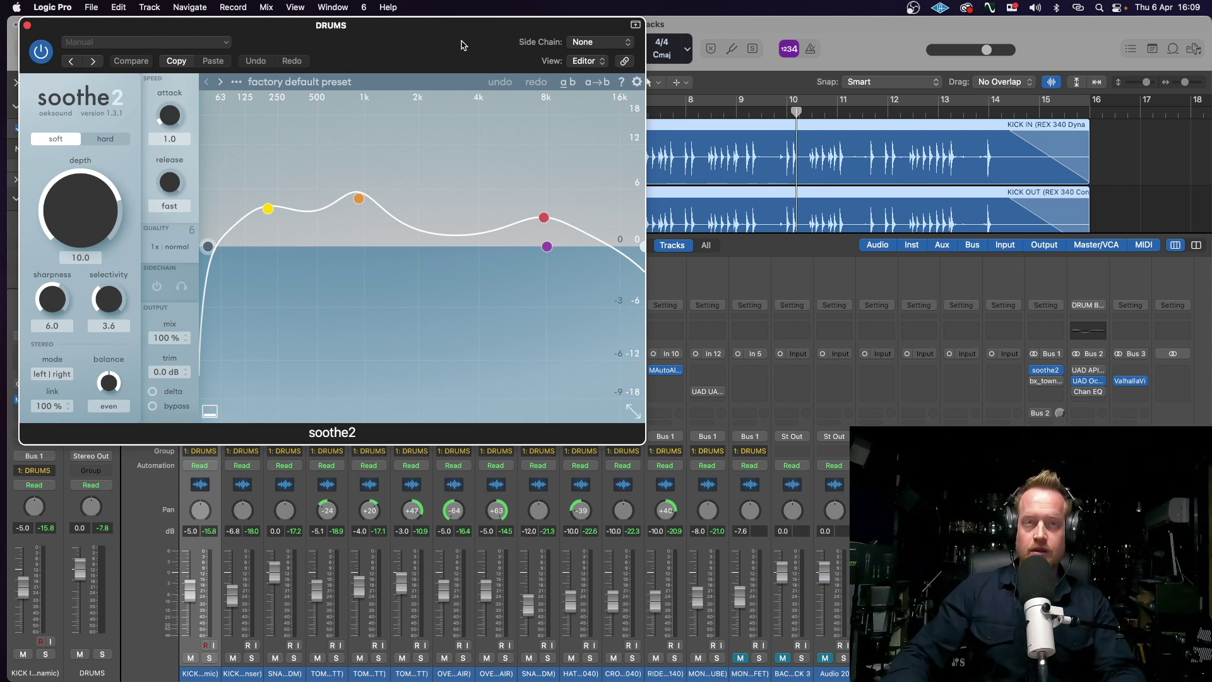
A/B the bx_townhouse Buss Compressor on DRUMS during playback, leave it on, and hide the mixer
{"action": "key", "text": "super+w"}
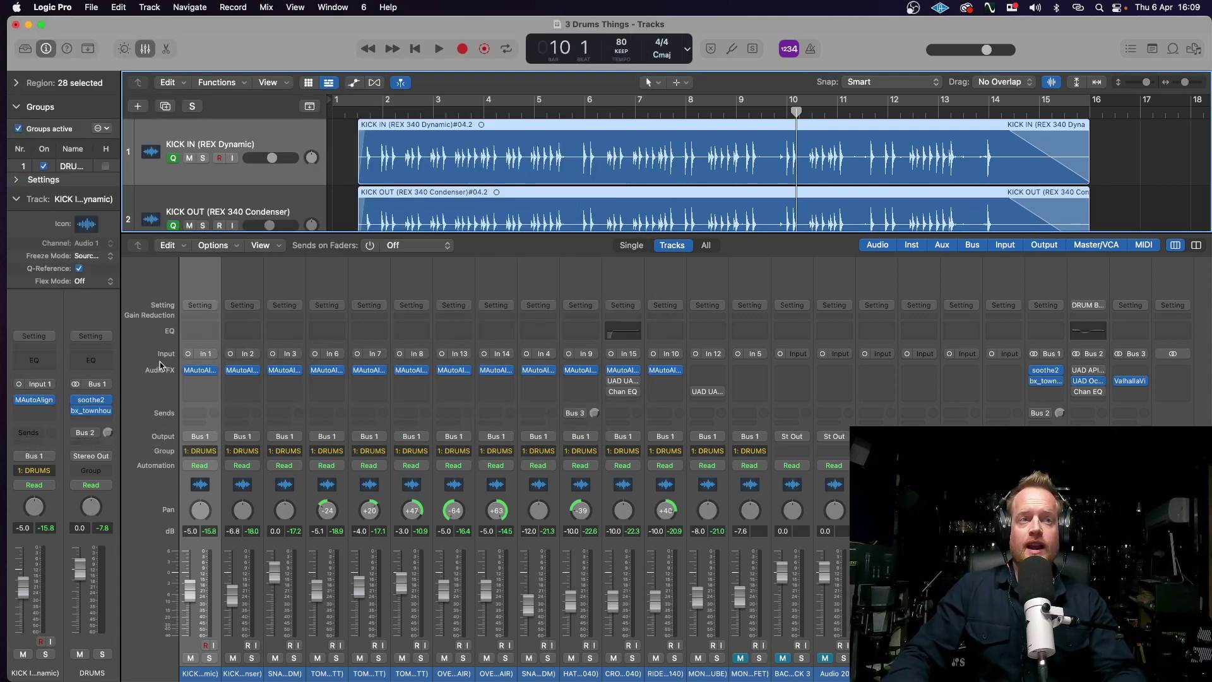
{"action": "left_click", "coordinate": [92, 413]}
{"action": "left_click_drag", "start_coordinate": [534, 201], "coordinate": [546, 59]}
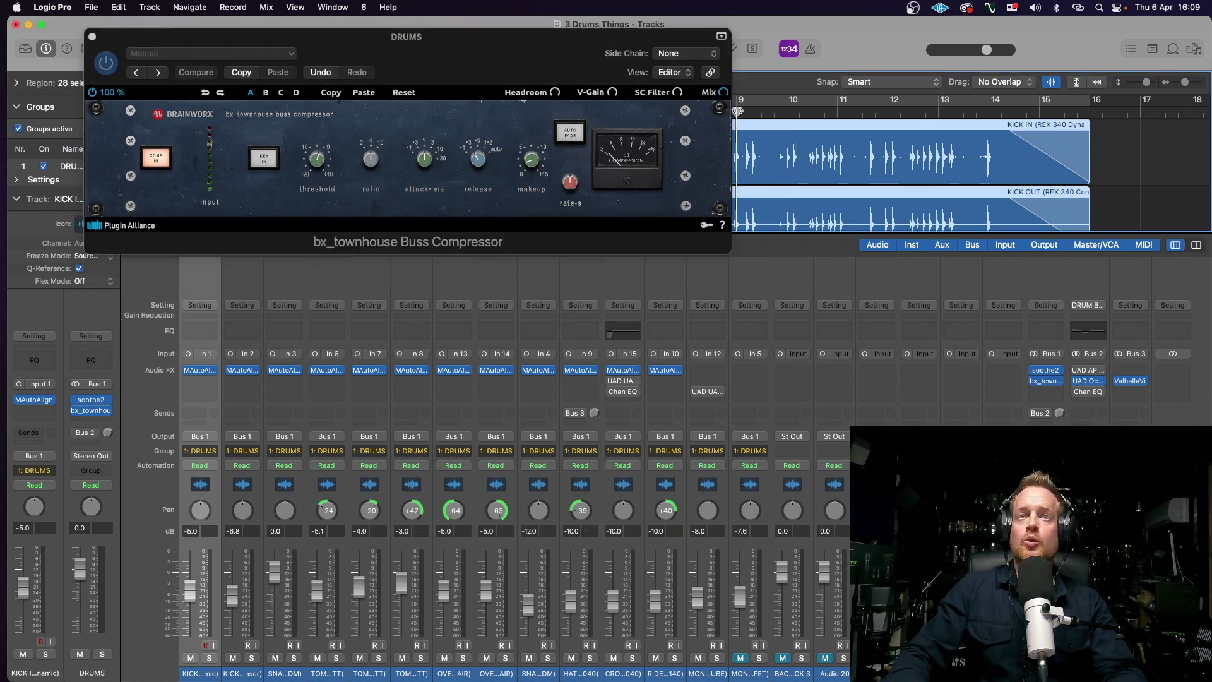
{"action": "key", "text": "space"}
{"action": "left_click", "coordinate": [106, 62]}
{"action": "left_click", "coordinate": [107, 63]}
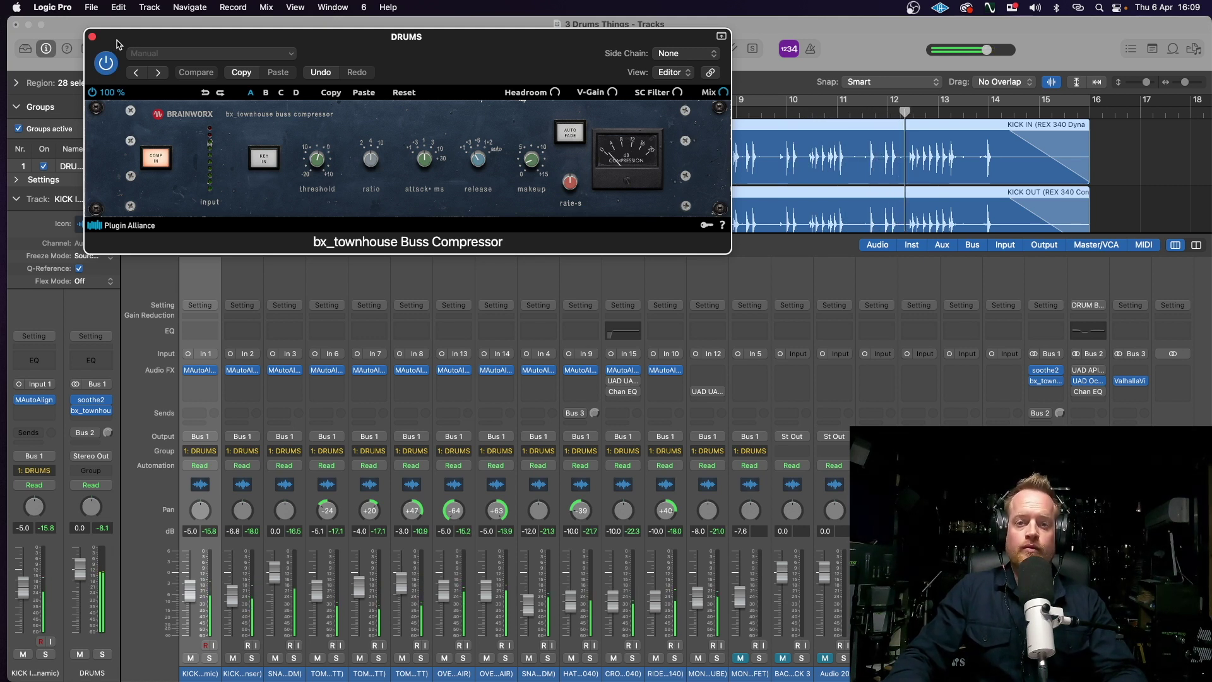
{"action": "key", "text": "space"}
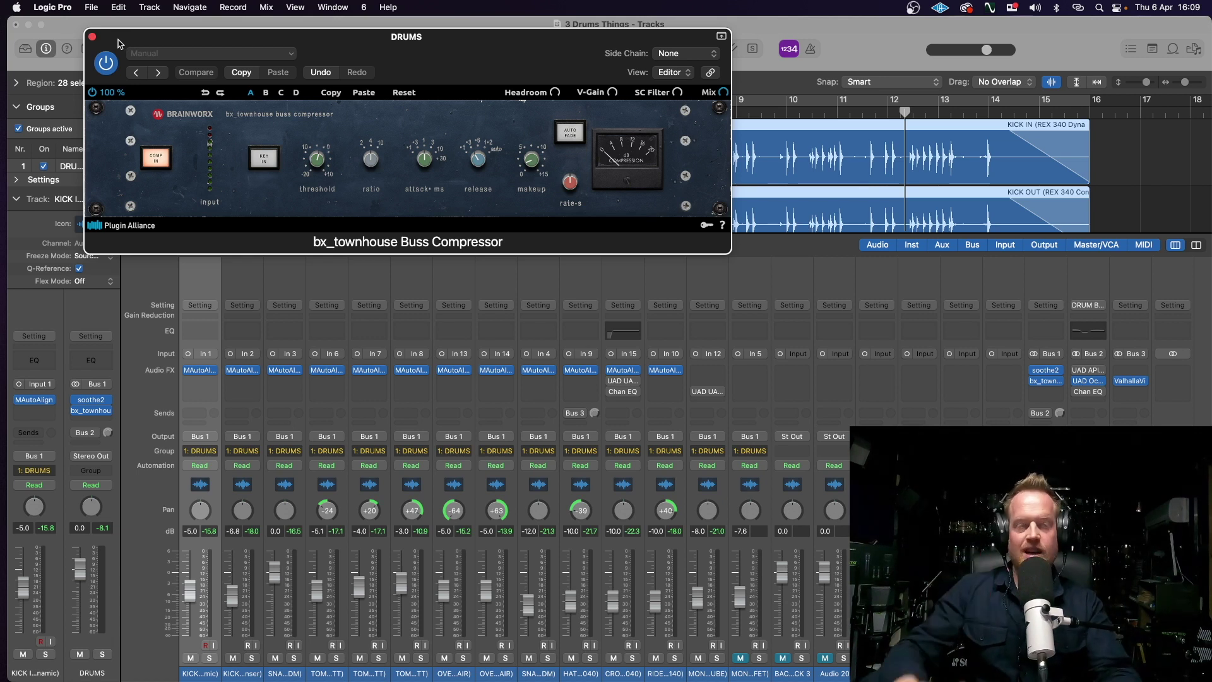
{"action": "left_click", "coordinate": [92, 39]}
{"action": "key", "text": "x"}
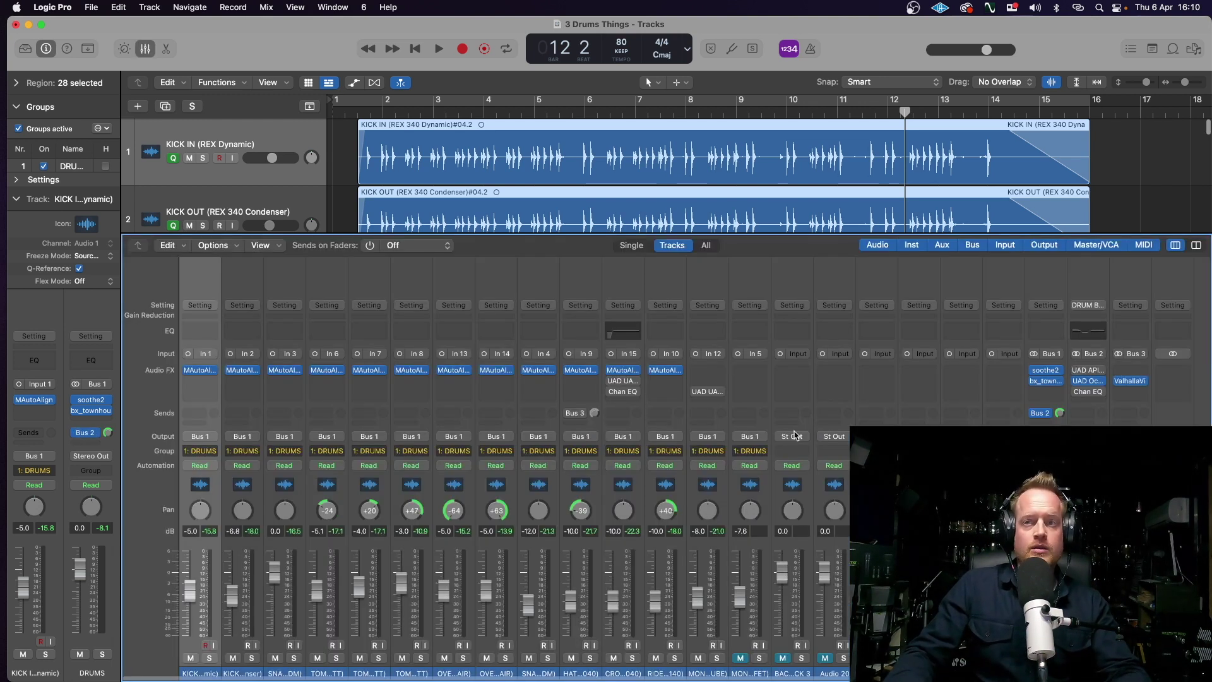
Open UAD Ocean Way Studios on the DRUM REV bus and play from bar 5
{"action": "key", "text": "x"}
{"action": "left_click", "coordinate": [1090, 383]}
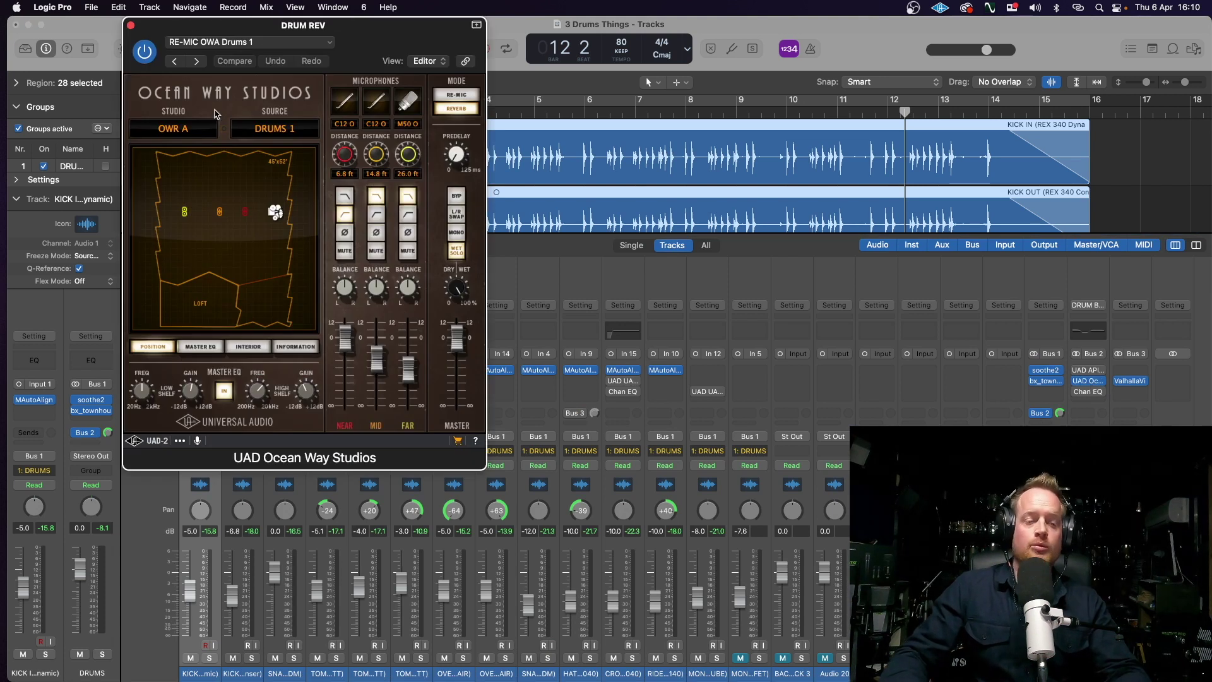
{"action": "key", "text": "space"}
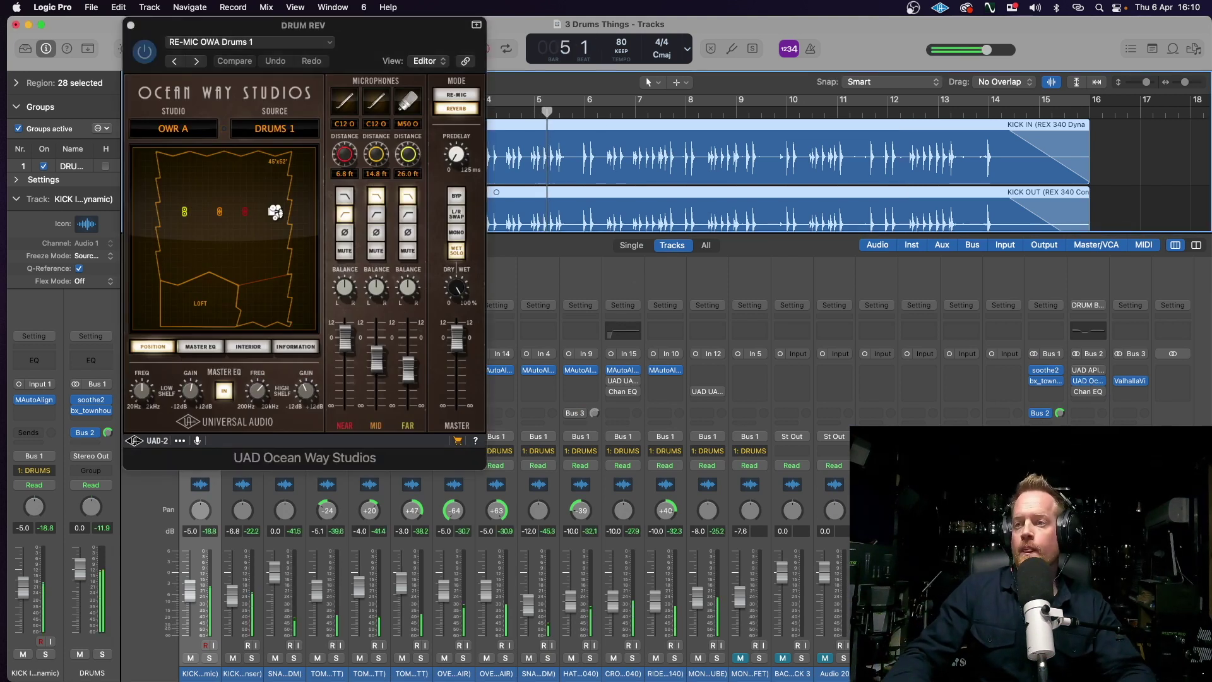